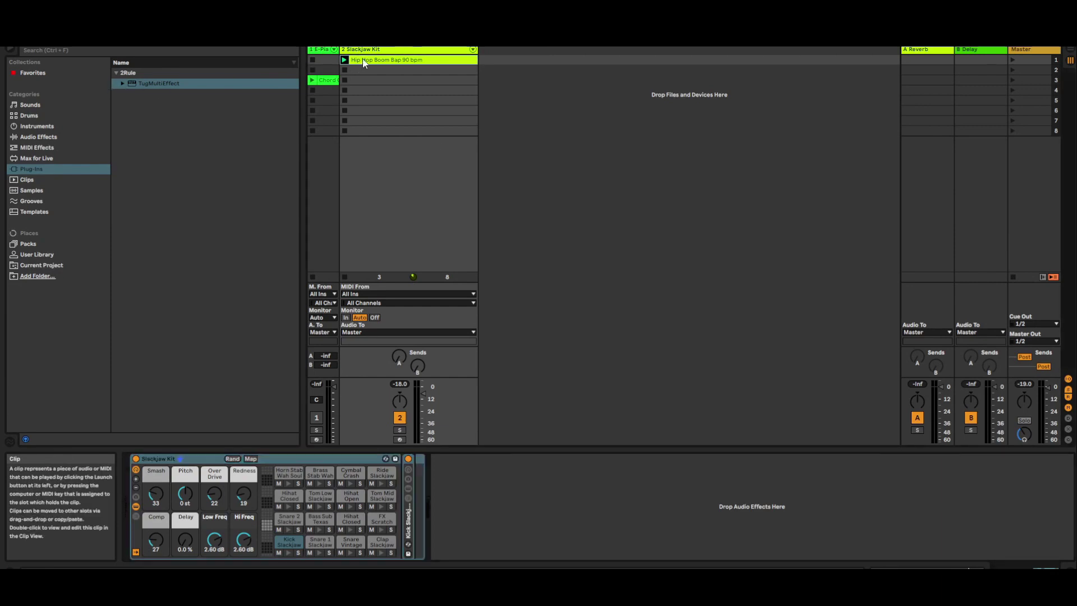
- Start playback, add TugMultiEffect after the Slackjaw Kit on its track and open the plug-in's window fully in view
key(space)
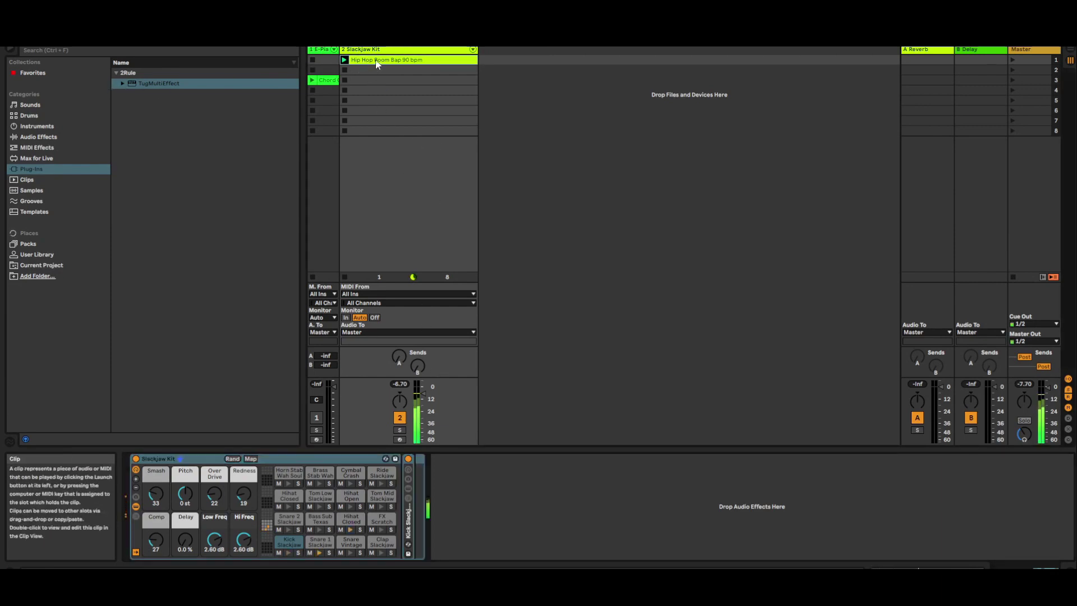
double_click(378, 60)
click(1025, 567)
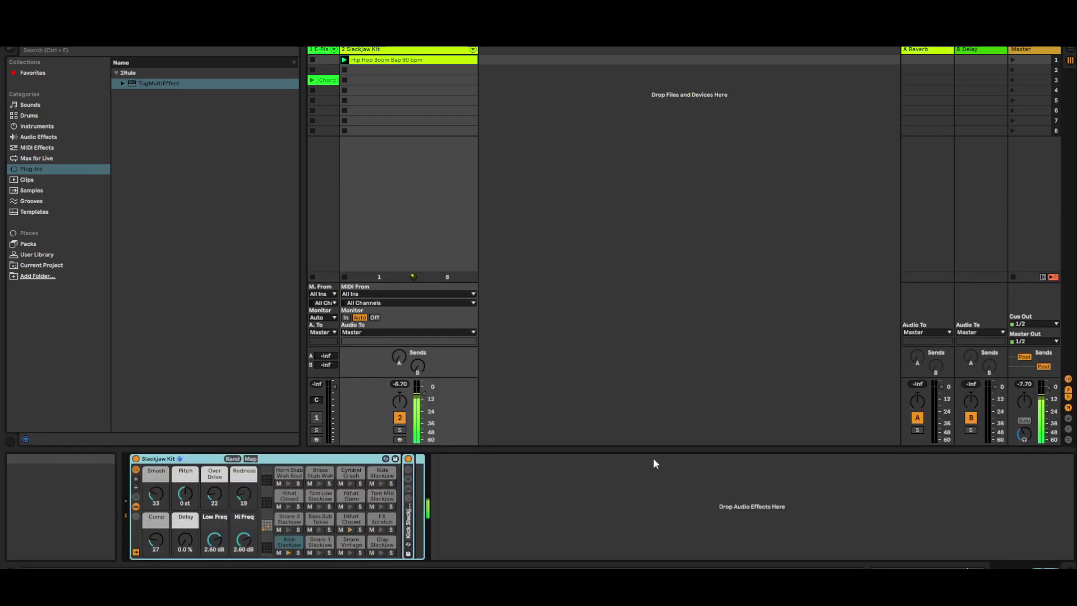
drag(154, 83, 522, 506)
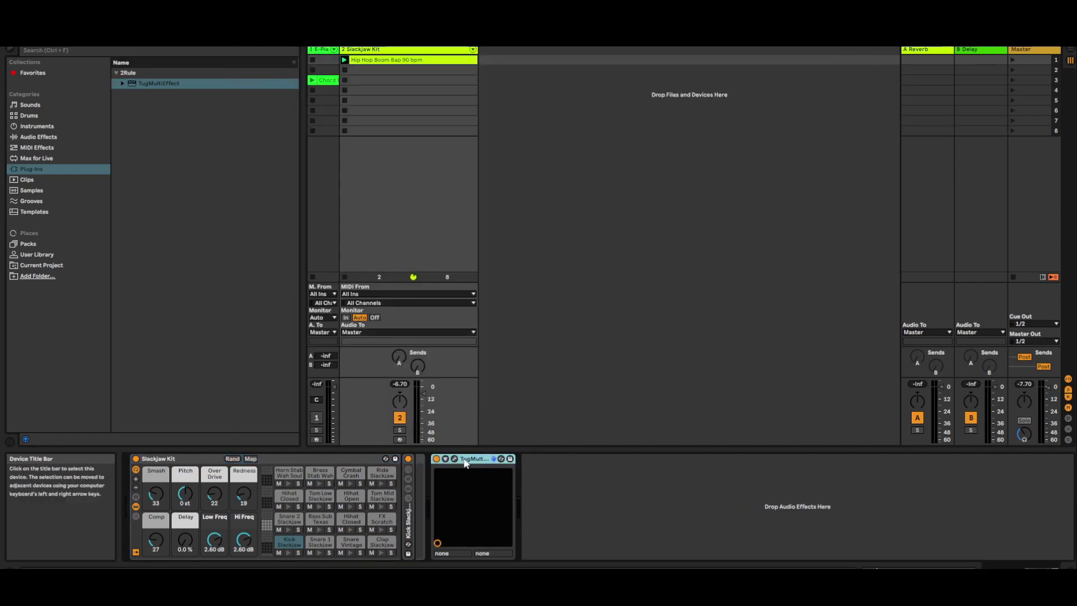
click(453, 460)
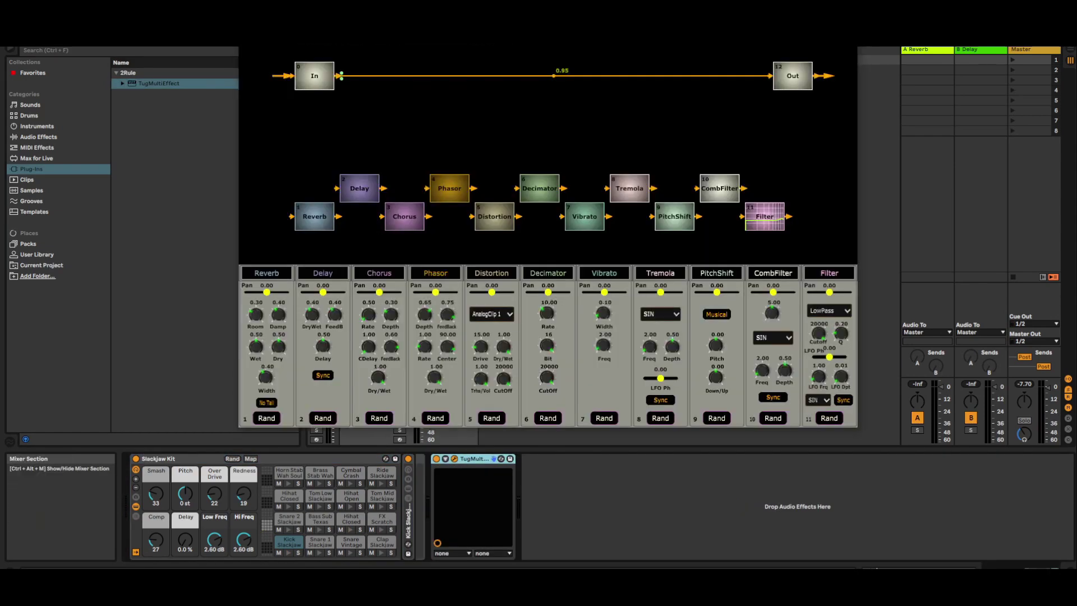
drag(572, 11, 540, 97)
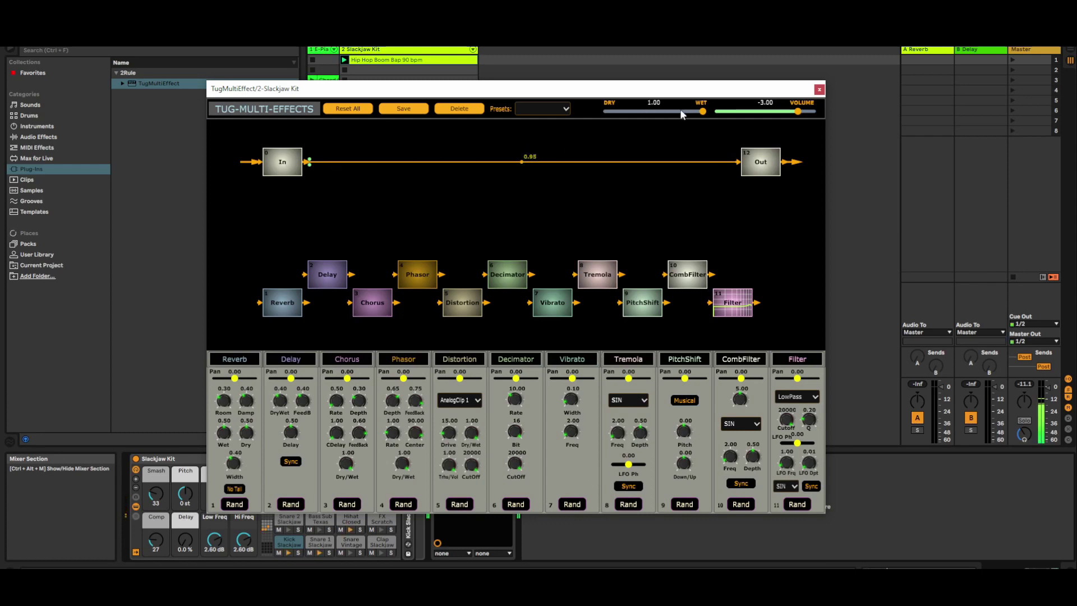
- Remove the direct connection between the In and Out blocks
mouse_move(702, 111)
mouse_down()
mouse_move(589, 111)
mouse_move(692, 111)
mouse_up()
mouse_move(802, 112)
mouse_down()
mouse_move(729, 113)
mouse_move(809, 113)
mouse_move(799, 111)
mouse_up()
mouse_move(532, 157)
mouse_down()
mouse_move(534, 257)
mouse_move(543, 170)
mouse_up()
click(530, 165)
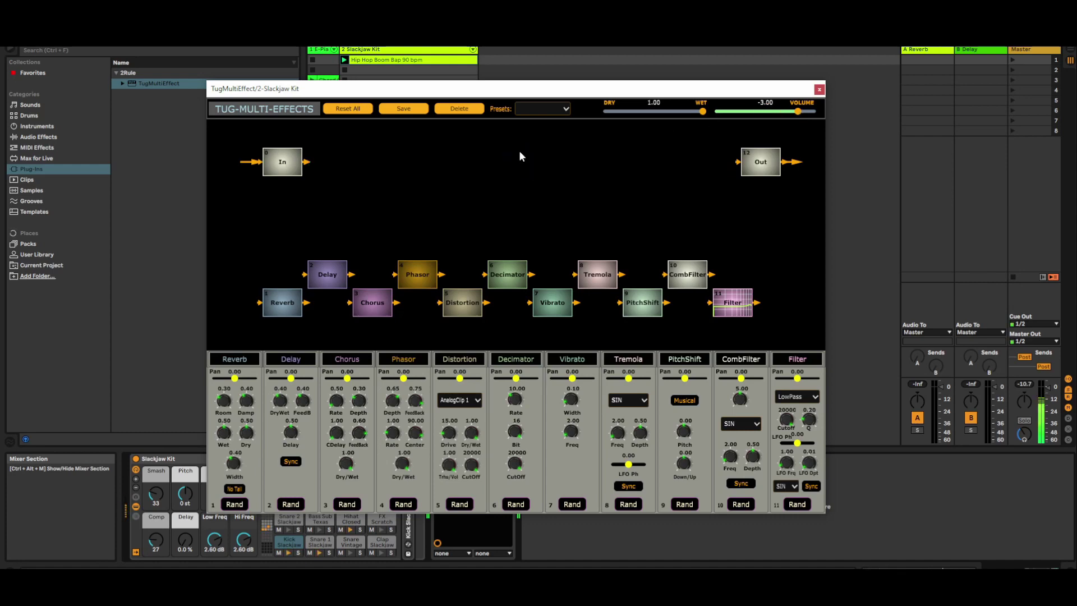
- Place the Phasor block between In and Out and route the signal from In through it to Out
drag(426, 279, 467, 169)
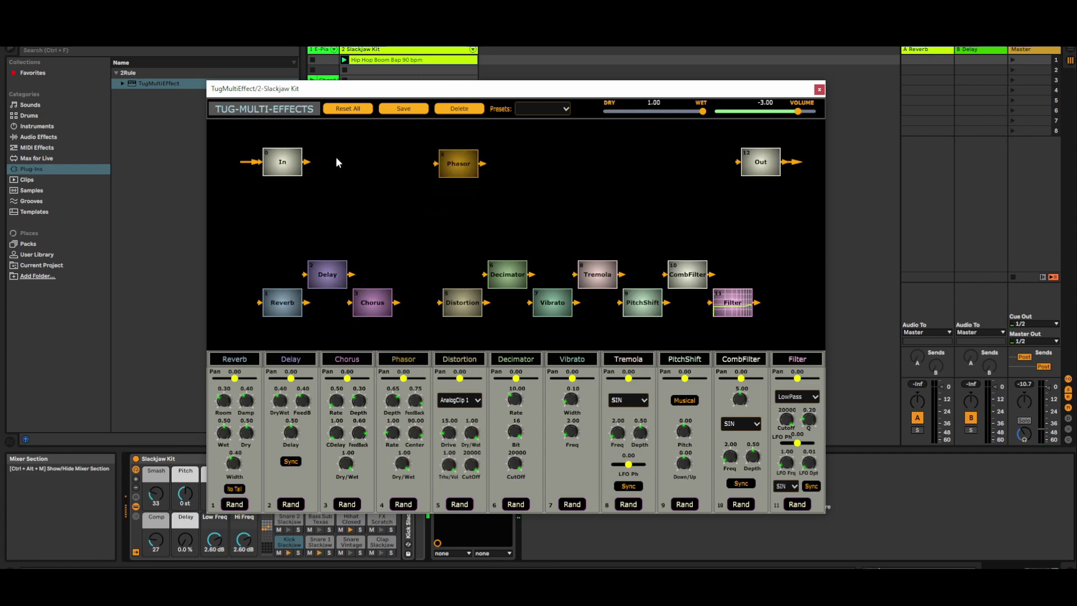
drag(306, 162, 736, 164)
drag(462, 164, 471, 150)
click(476, 229)
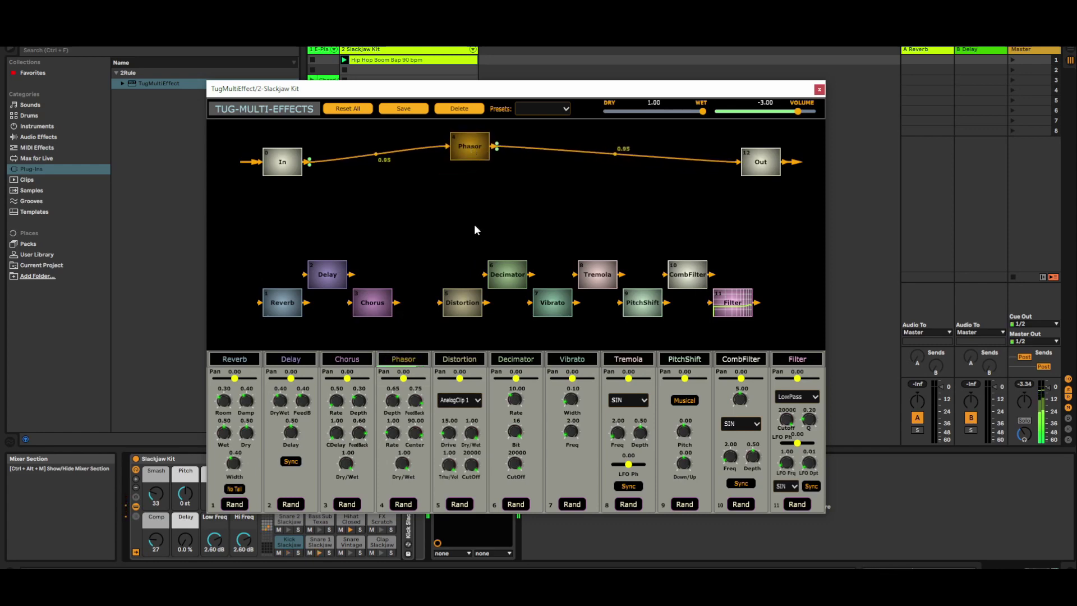
- Place the Chorus block below Phasor and route it between In and Out as a second parallel path
drag(386, 305, 483, 187)
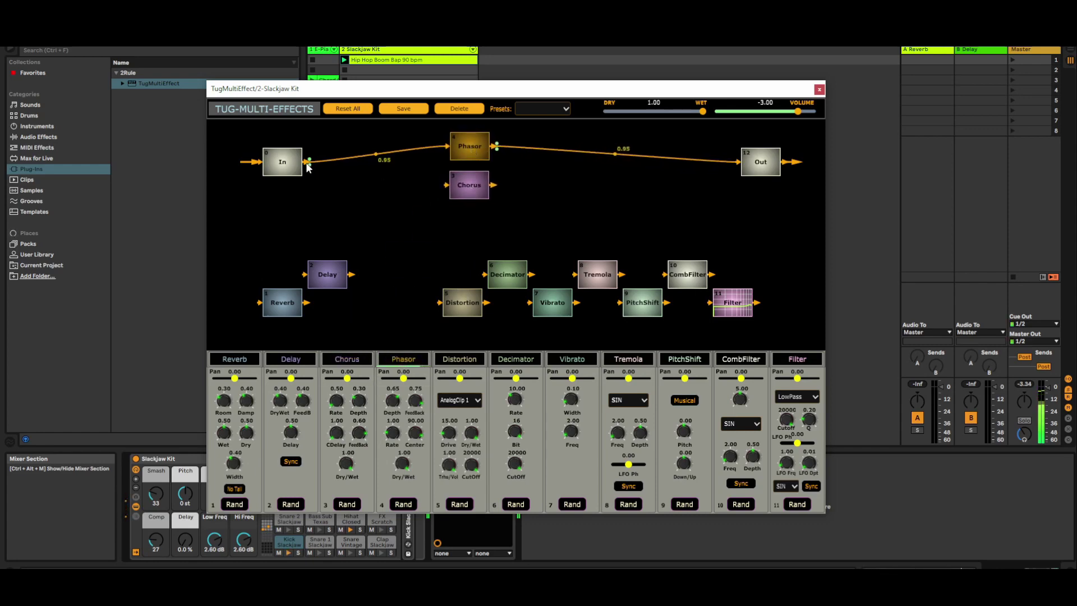
drag(310, 161, 752, 161)
click(470, 146)
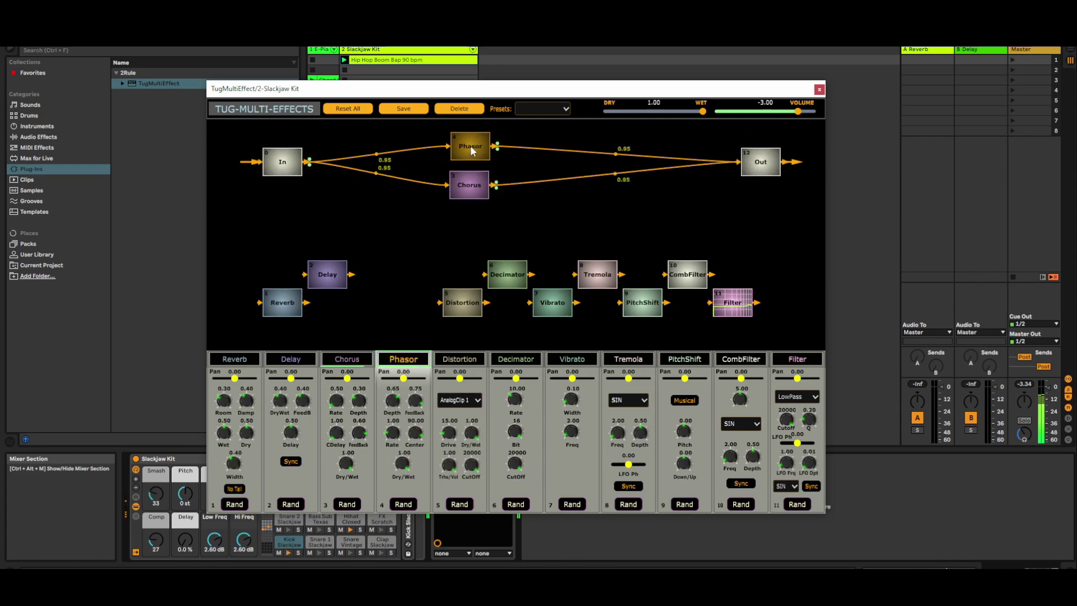
click(435, 238)
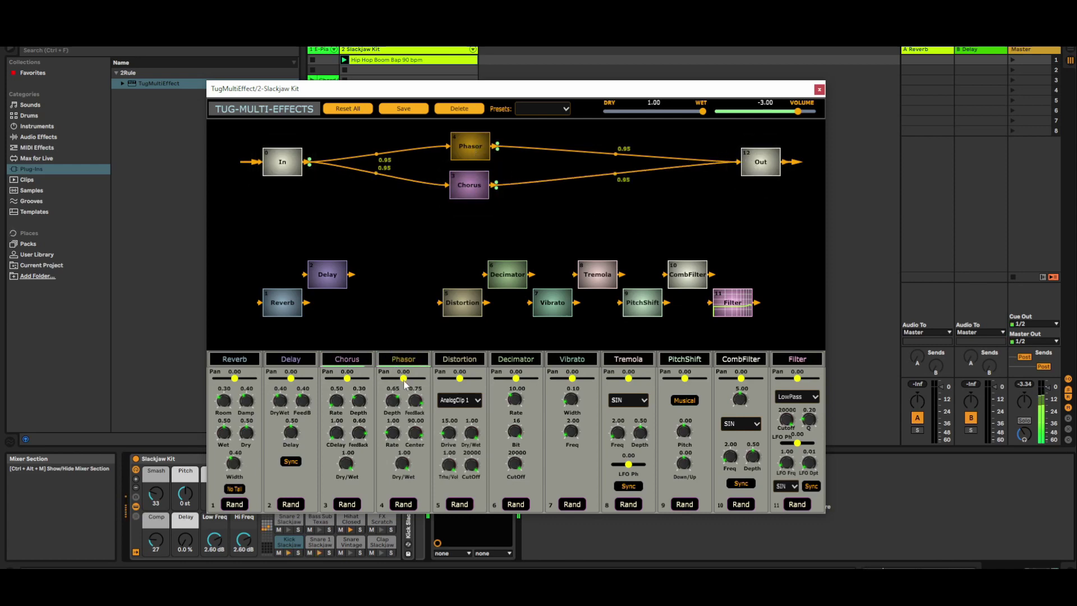
- Pan Phasor fully left to -1.00 and Chorus fully right to 1.00
drag(404, 379, 383, 384)
drag(470, 185, 474, 195)
drag(347, 379, 369, 378)
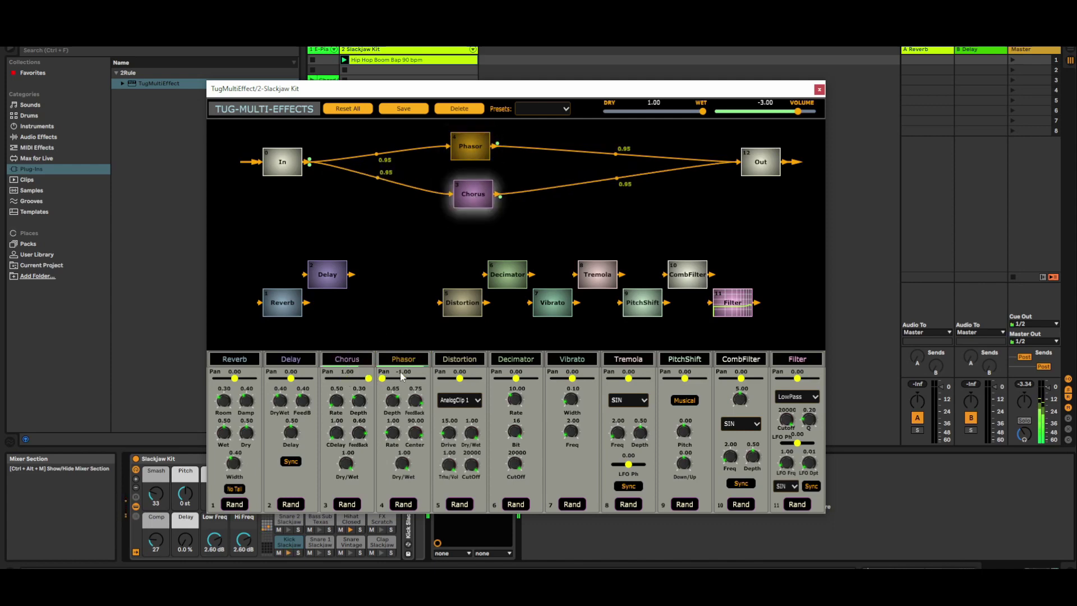
- Change the Chorus block in the second path to Tremola and set its frequency to 7.00
drag(480, 202, 469, 200)
right_click(469, 200)
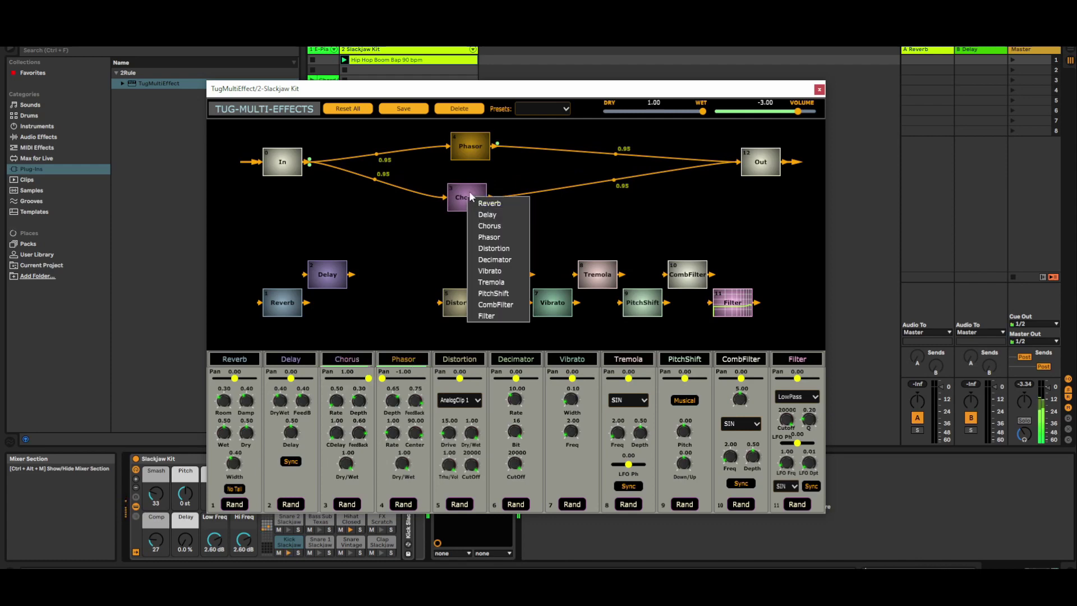
click(500, 281)
click(470, 202)
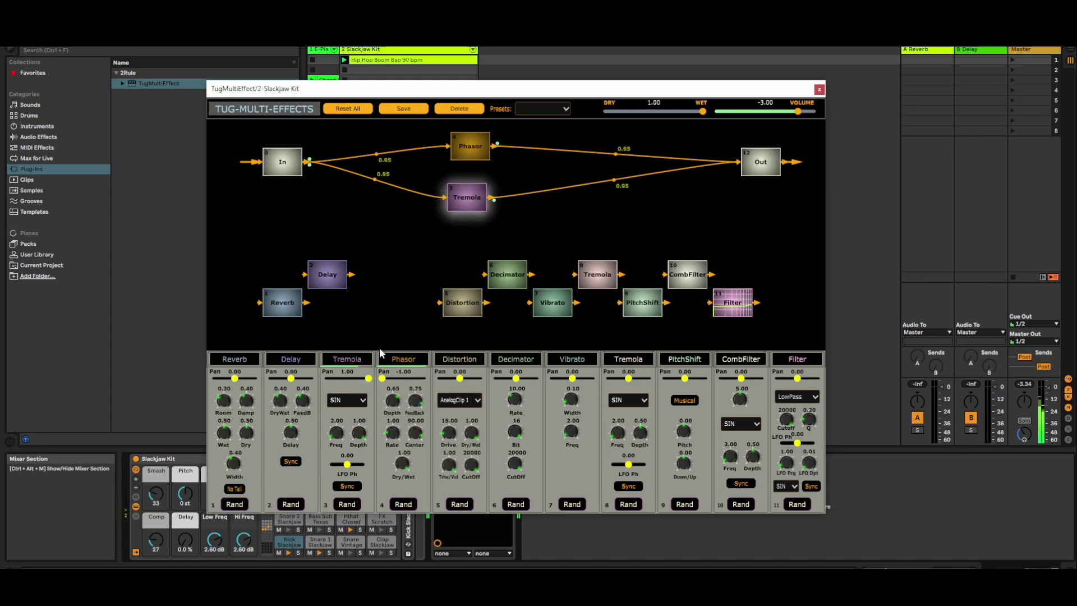
mouse_move(335, 436)
mouse_down()
mouse_move(346, 387)
mouse_move(348, 439)
mouse_up()
- Change the Tremola block in the second path to PitchShift, enable Musical mode and set its octave to -1
right_click(472, 186)
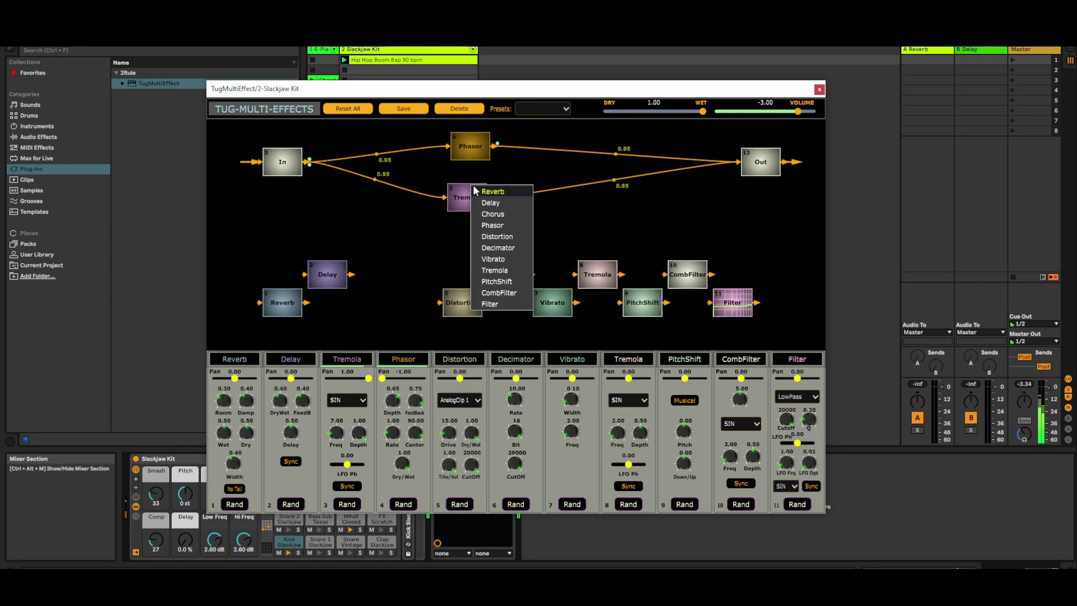
click(497, 282)
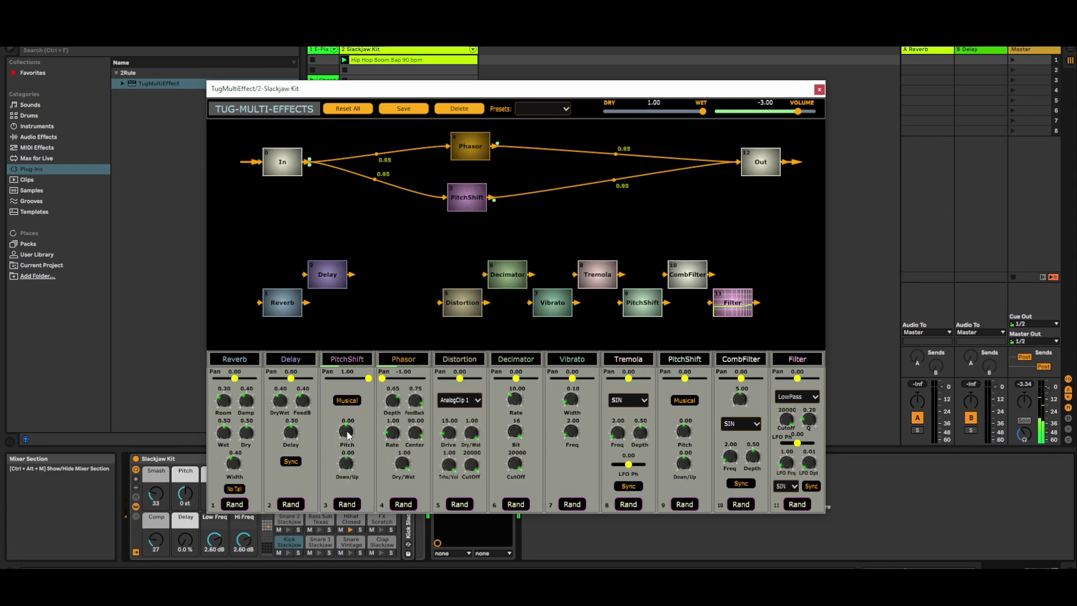
click(347, 400)
drag(348, 429, 334, 472)
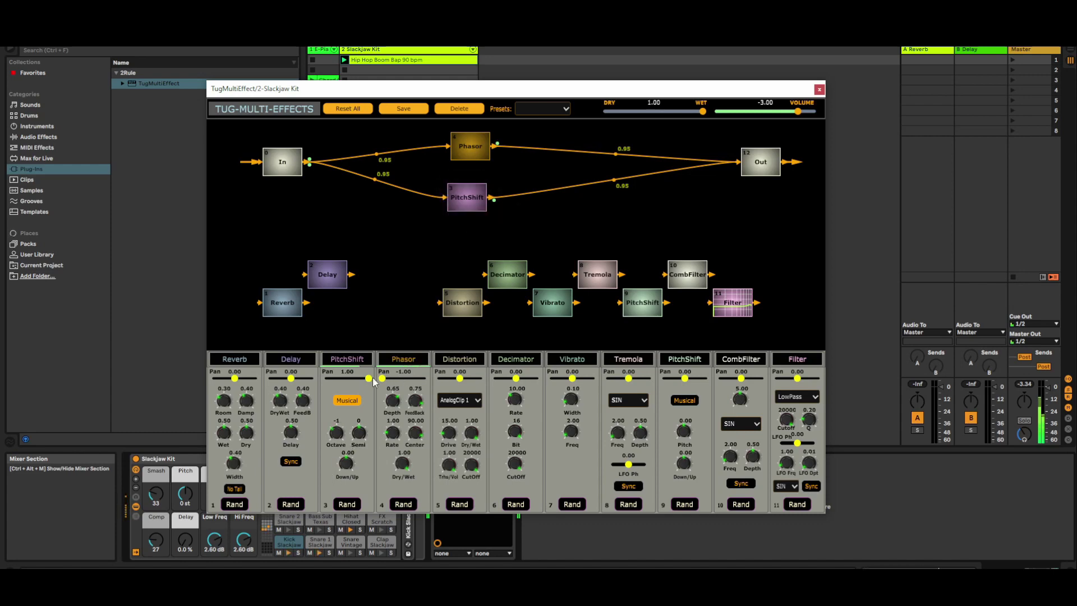
drag(371, 378, 396, 372)
- Change the PitchShift block in the second path back to Chorus and move it closer beneath Phasor
right_click(469, 191)
click(496, 221)
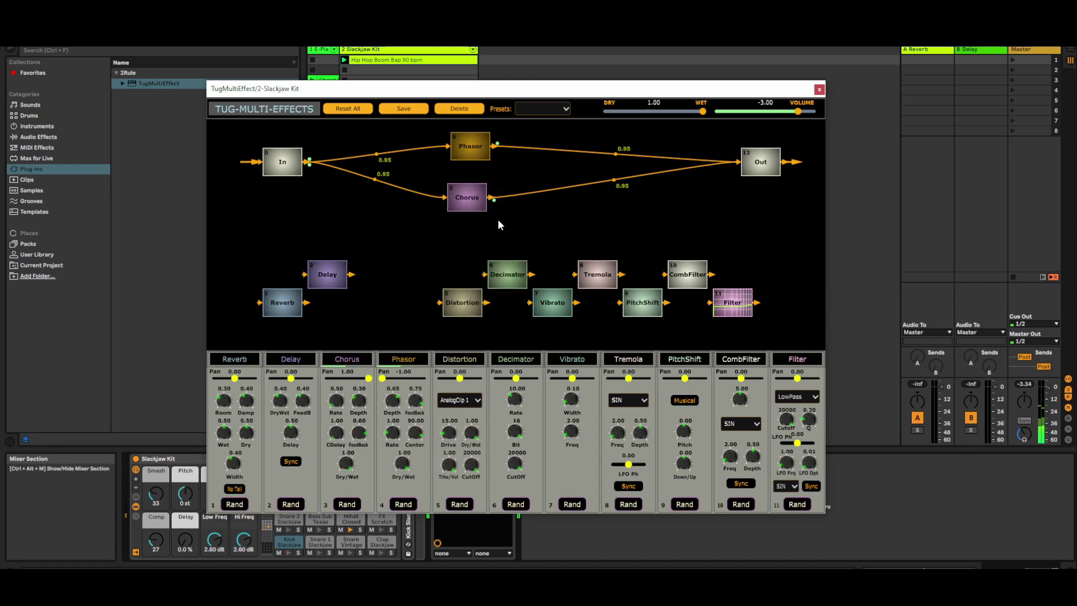
drag(486, 202, 471, 184)
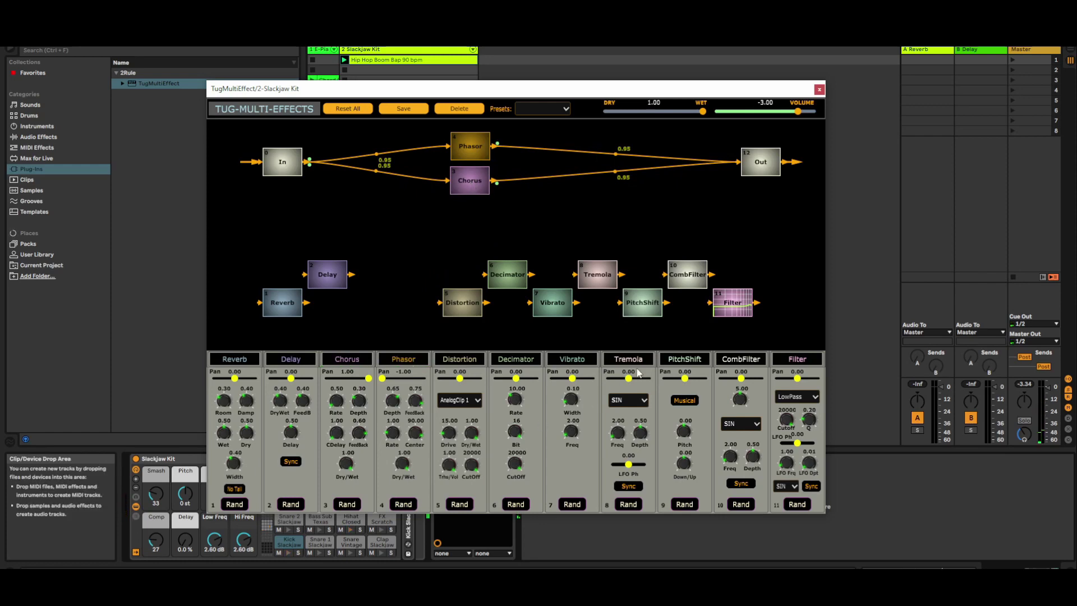
- Move the Filter block up into the routing area directly below Chorus
drag(727, 310, 466, 215)
right_click(469, 215)
click(440, 206)
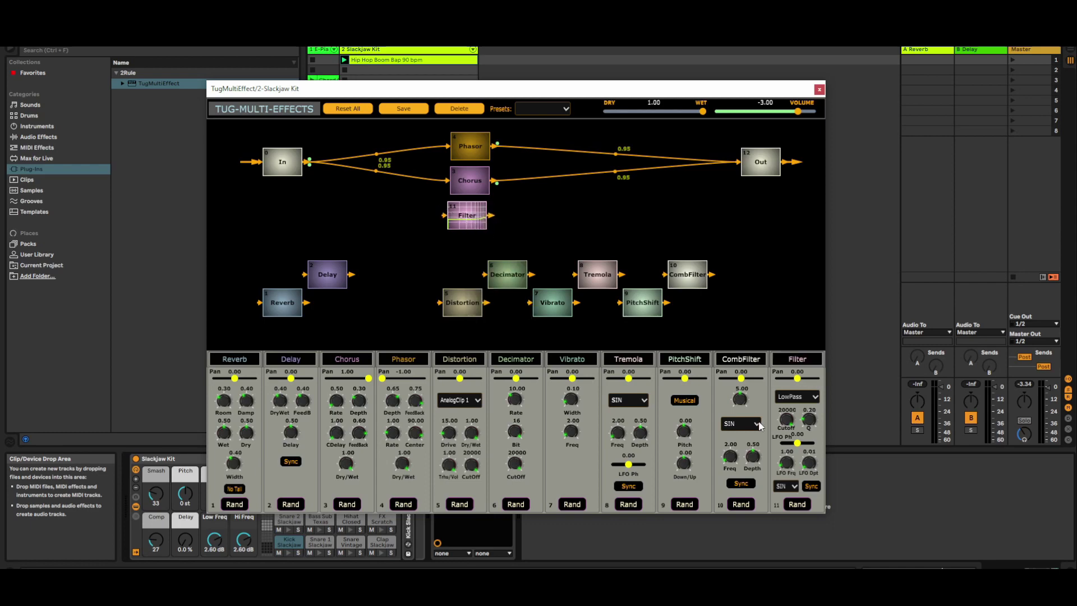
- Set the Filter to BandPass with cutoff 423 and Q 0.78, and route it between In and Out as a third path
drag(783, 417, 821, 353)
click(800, 396)
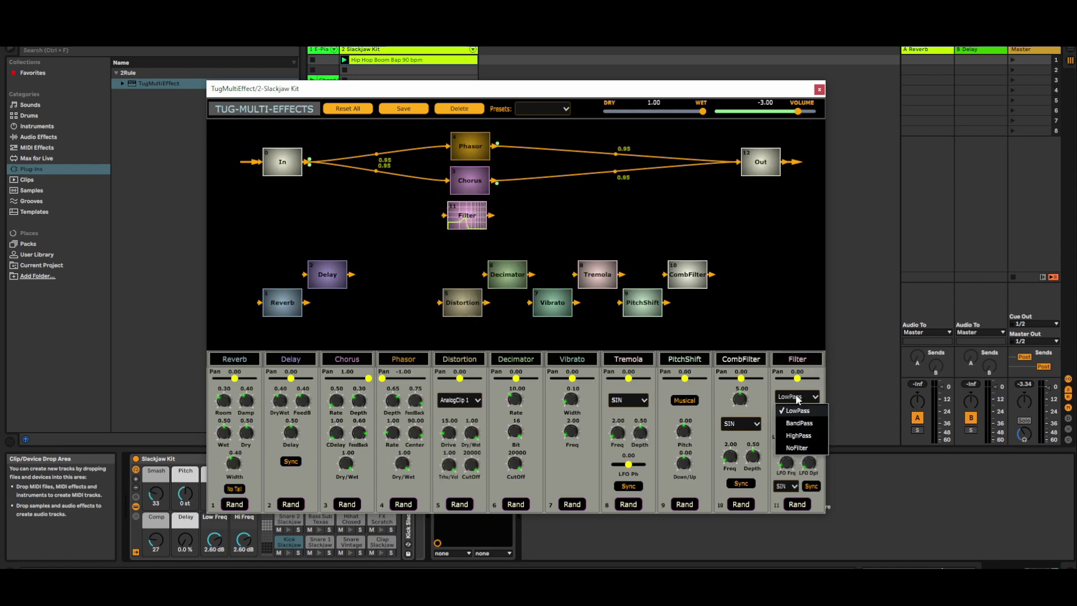
click(807, 425)
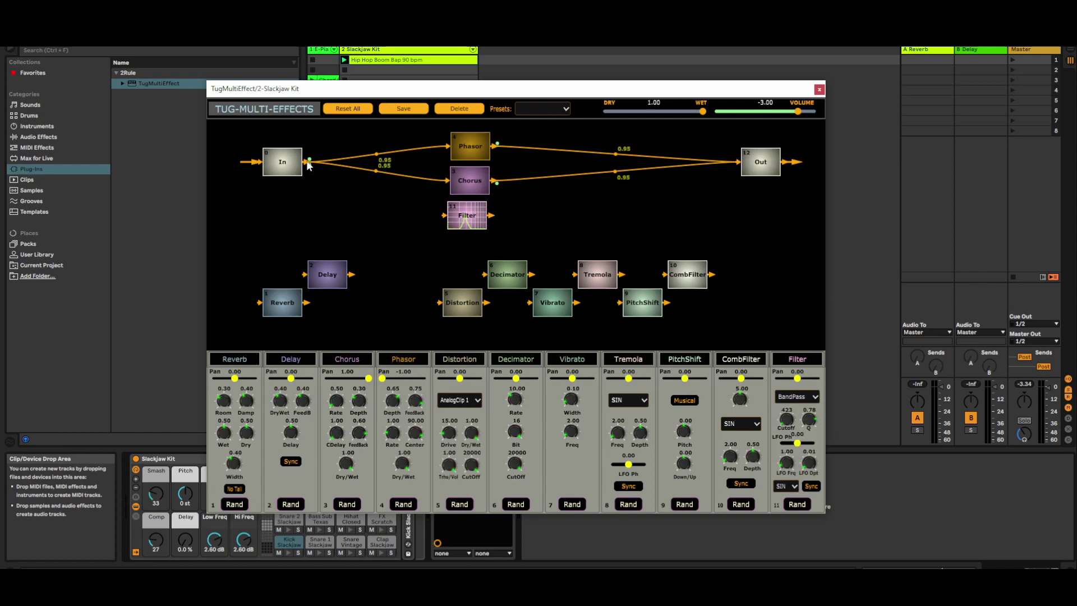
drag(308, 164, 755, 167)
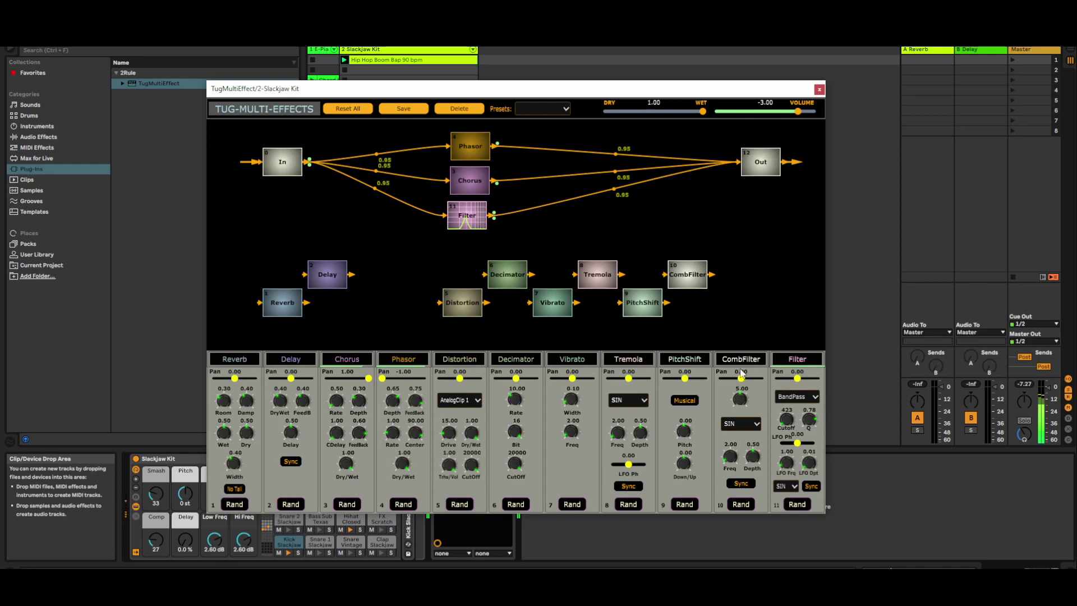
- Set the Filter's cutoff to 250 and Q to 0.82, and sync its LFO at a time of 1/4 with depth 0.05
drag(786, 418, 823, 407)
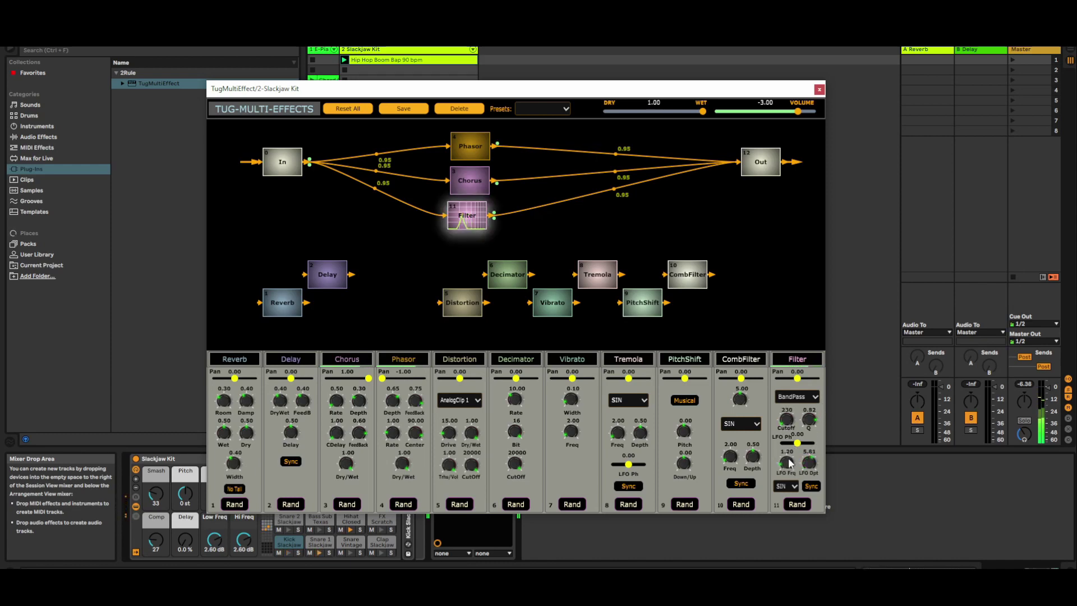
click(811, 486)
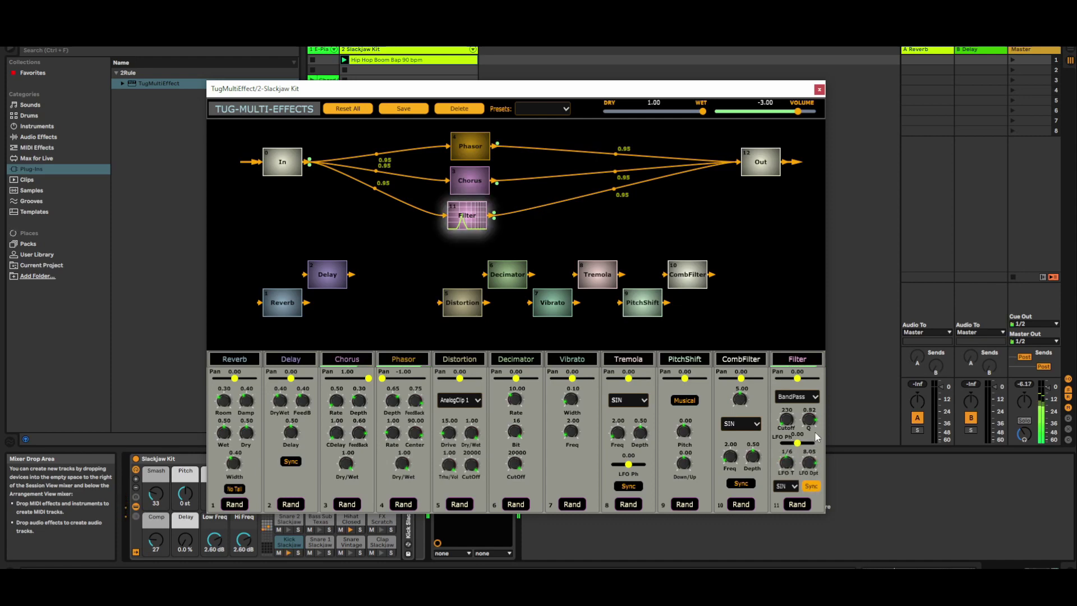
drag(785, 467, 787, 454)
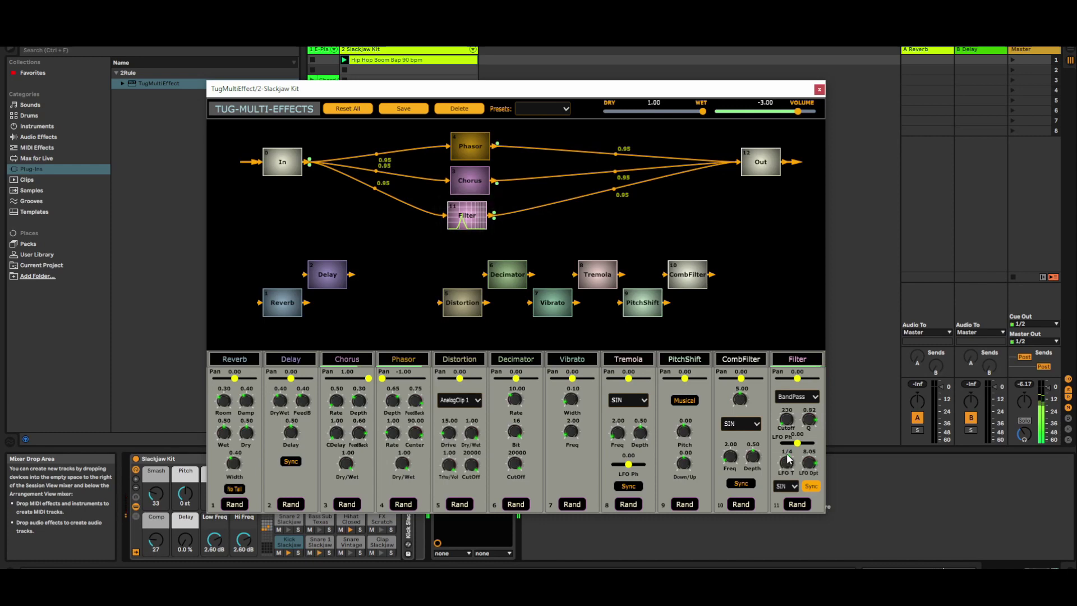
- Set the Filter's cutoff to 1555, LFO phase to 0.50 and LFO depth to 0.97
drag(793, 415, 794, 399)
drag(798, 442, 806, 443)
drag(809, 463, 814, 453)
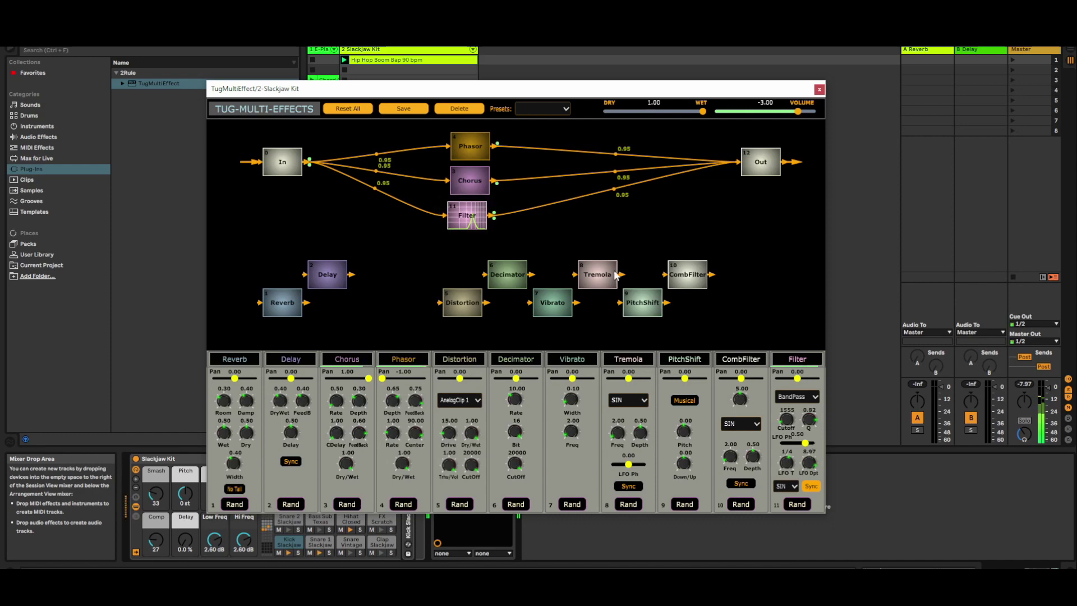
- Place the Distortion block after Filter and reroute the third path from Filter through Distortion to Out
drag(438, 293, 564, 204)
right_click(615, 188)
click(602, 191)
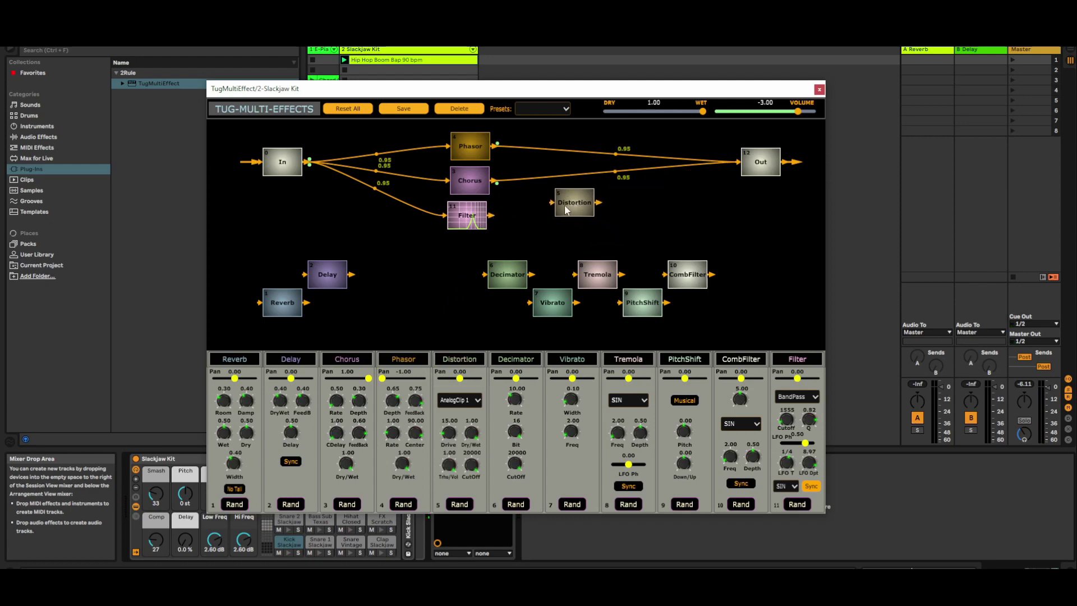
drag(494, 213, 752, 163)
drag(575, 203, 585, 223)
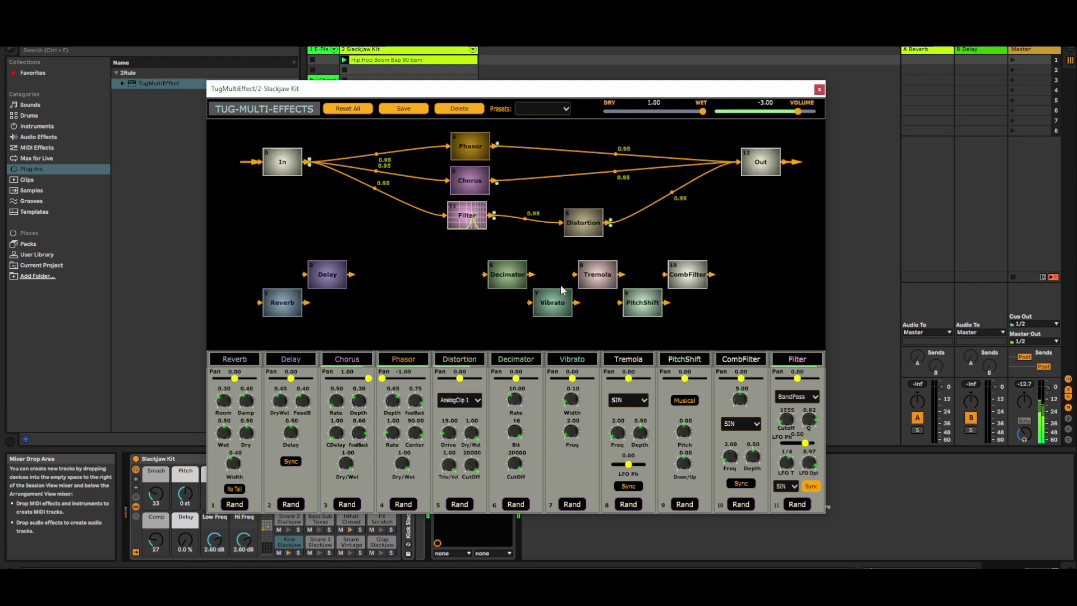
- Set the Distortion's drive to about 84 and dry/wet to 0.88, and choose the Sqr root type
drag(450, 437, 476, 362)
drag(441, 430, 476, 441)
click(459, 401)
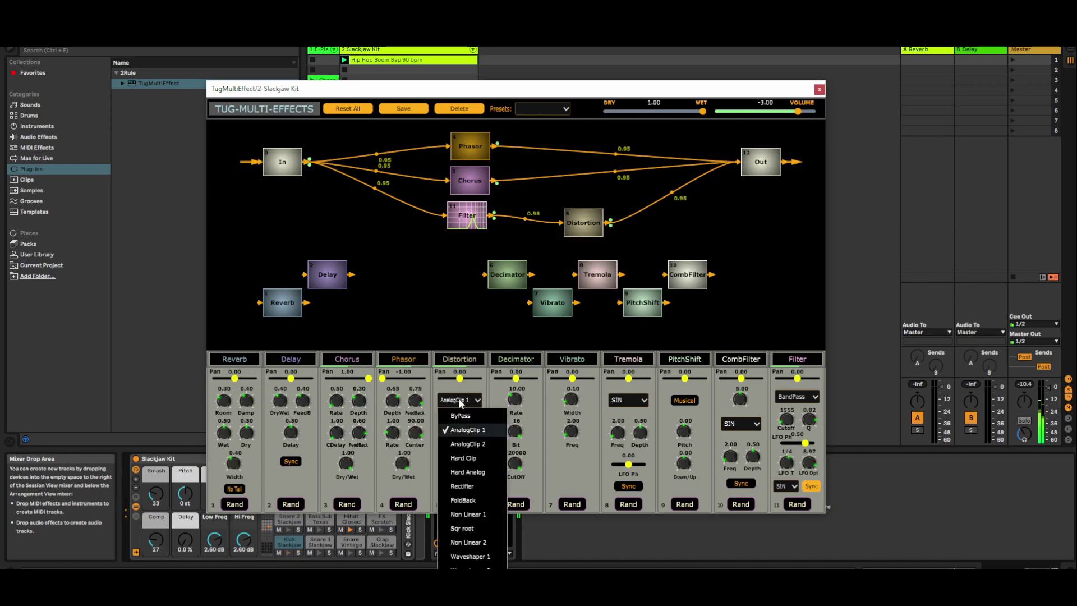
click(469, 527)
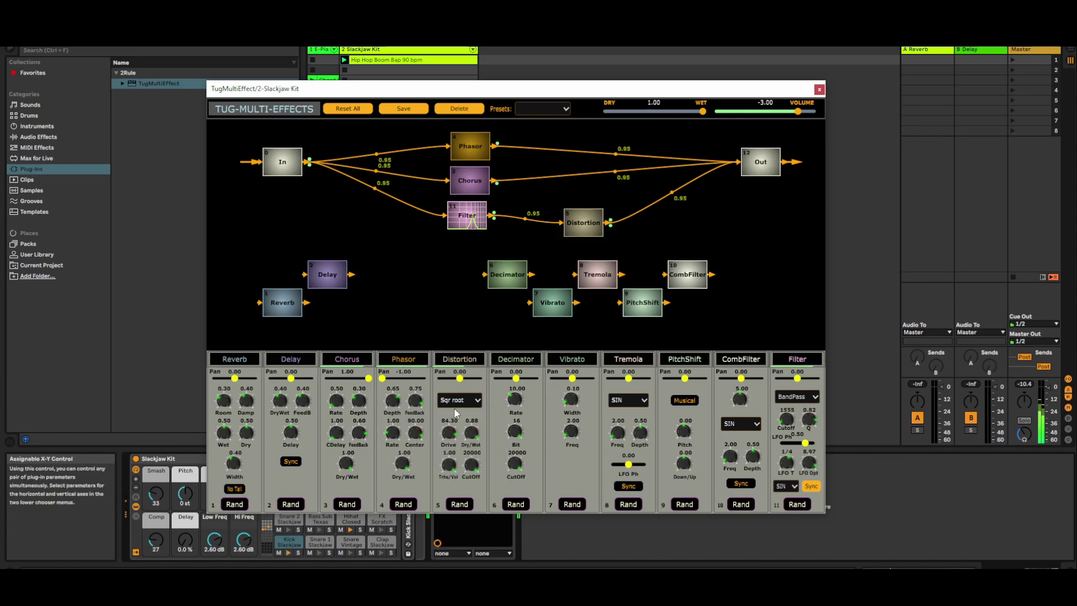
- Audition the Distortion types Non Linear 1, Rectifier, Hard Analog and Hard Clip
click(461, 400)
click(473, 513)
click(461, 400)
click(455, 486)
click(461, 400)
click(472, 482)
click(466, 400)
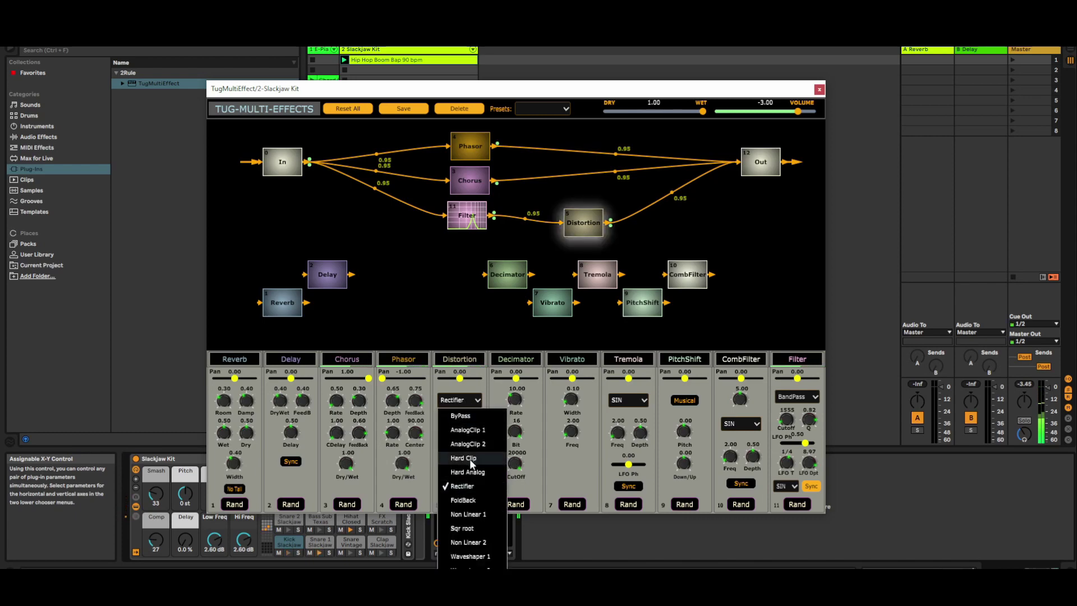
click(474, 473)
click(463, 401)
click(473, 458)
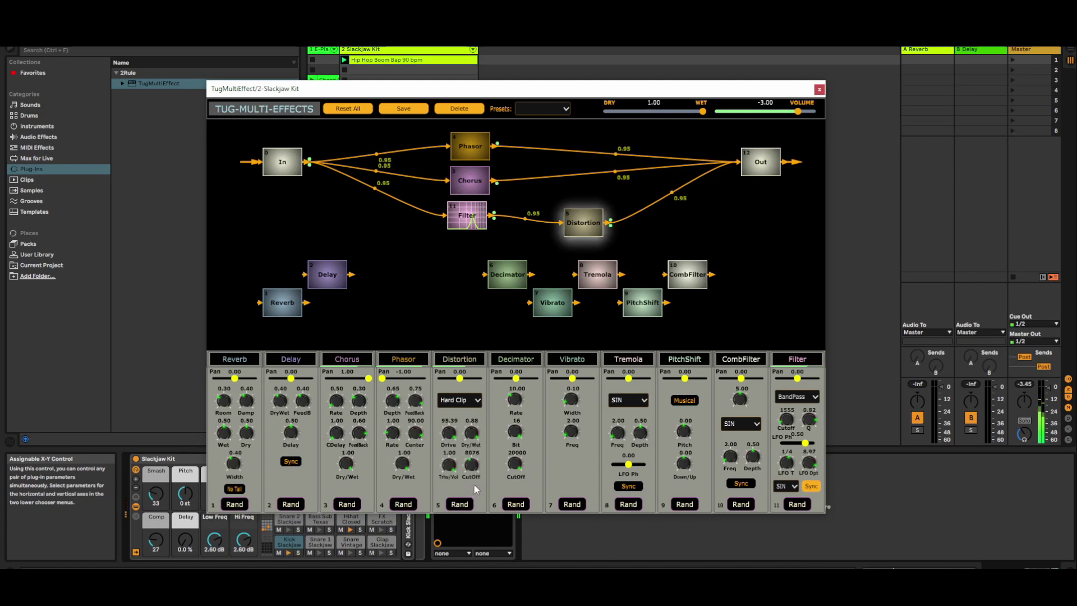
- Set the Distortion's cutoff to 9960 and switch its type to AnalogClip 1
drag(474, 471, 483, 455)
click(463, 400)
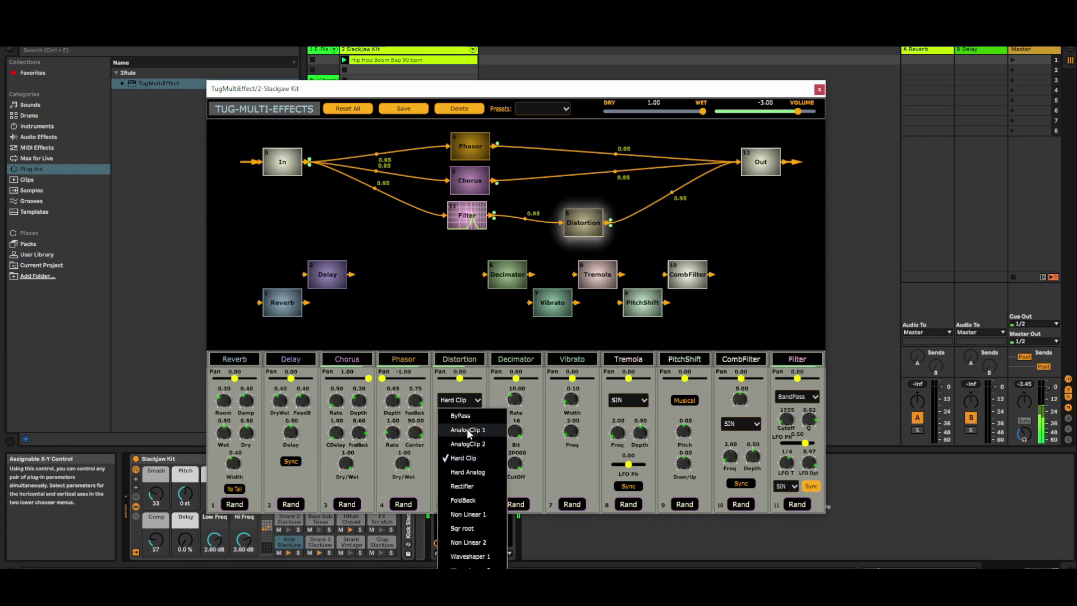
click(469, 432)
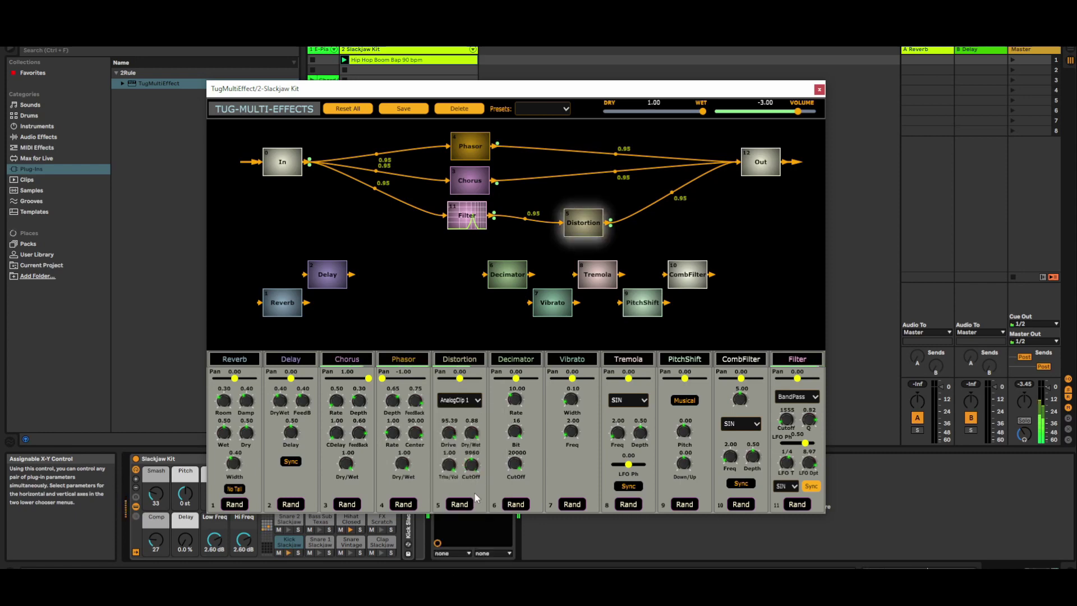
- Set the Distortion's cutoff to 11319, lower its level into Out to 0.29, and shift the Distortion block slightly up and right
drag(478, 483, 479, 494)
drag(680, 199, 677, 232)
drag(587, 227, 595, 208)
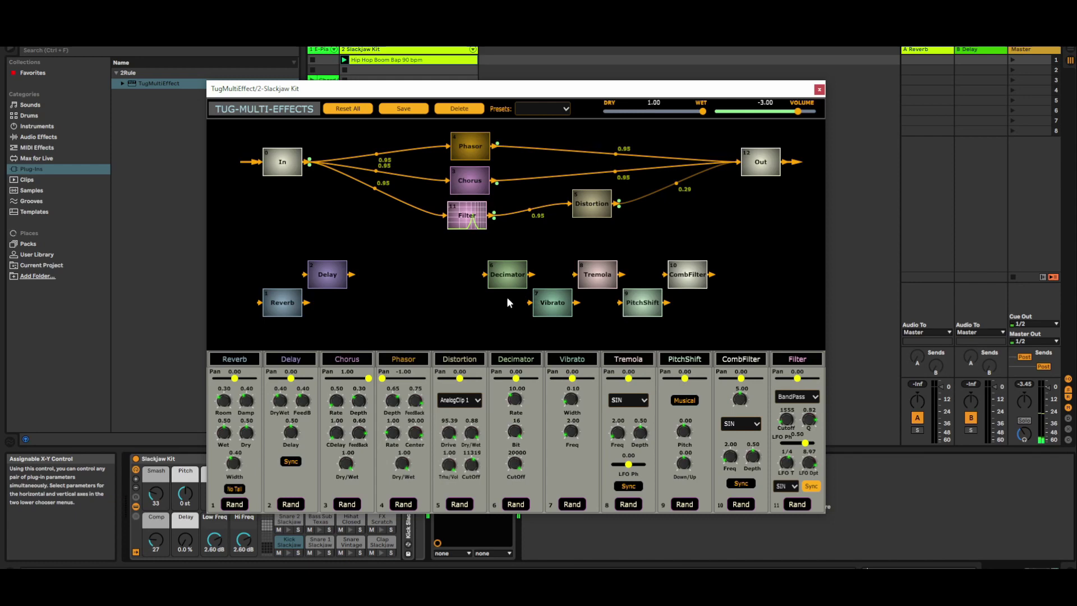
- Build a fourth parallel path from In through Reverb and Vibrato to Out, moving Decimator and Tremola aside
drag(290, 299, 410, 260)
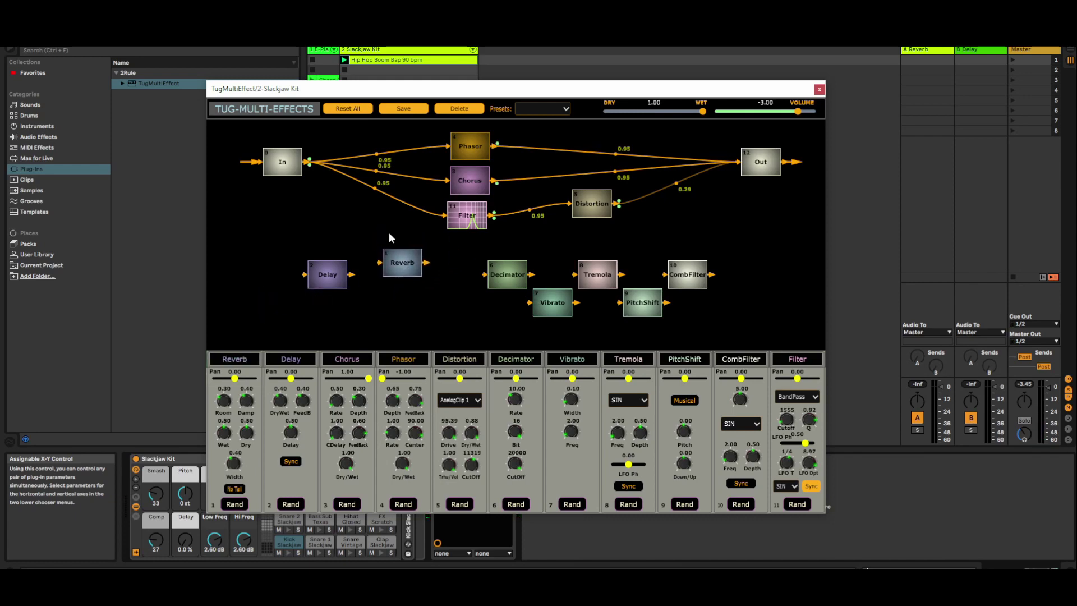
drag(309, 163, 548, 309)
drag(554, 306, 551, 303)
drag(552, 303, 525, 312)
drag(526, 257, 536, 274)
drag(601, 281, 602, 313)
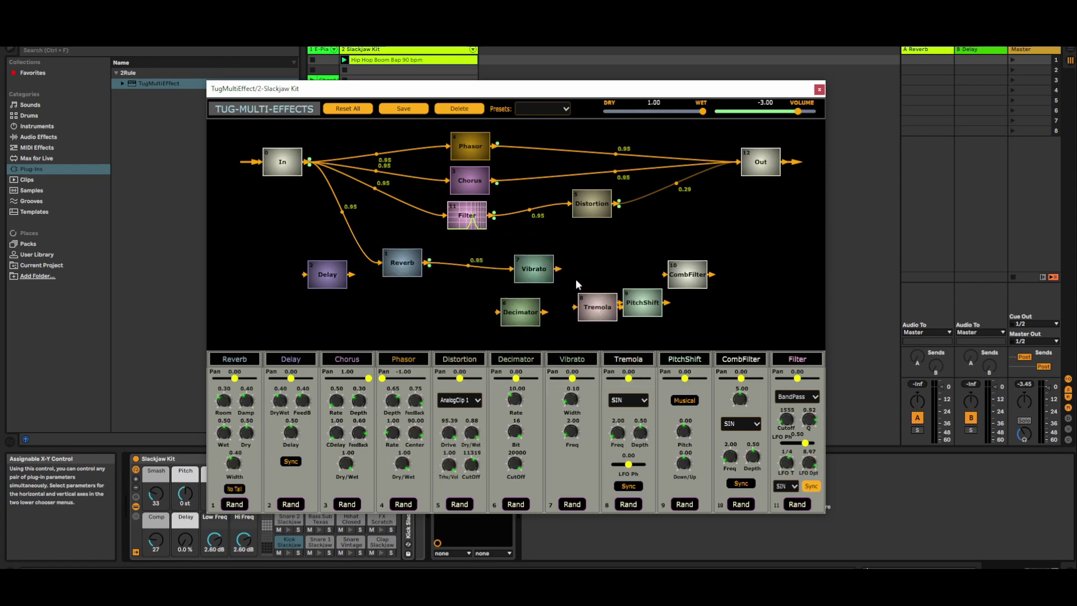
drag(558, 272, 755, 163)
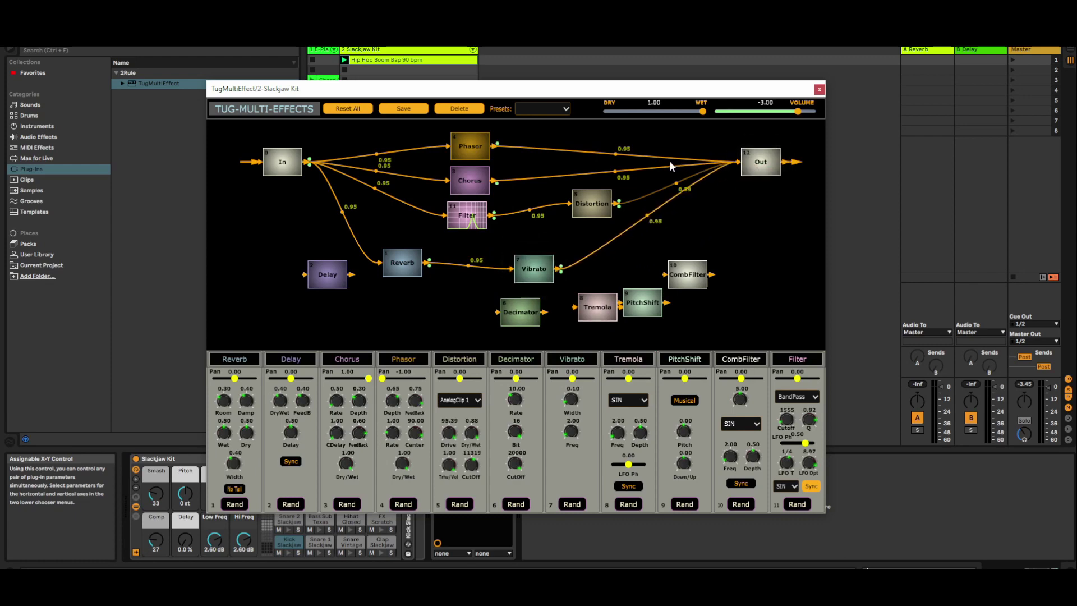
- Lower the levels into Out to 0.02 for Phasor and 0.01 for both Chorus and Distortion
drag(621, 172, 629, 202)
drag(620, 159, 642, 281)
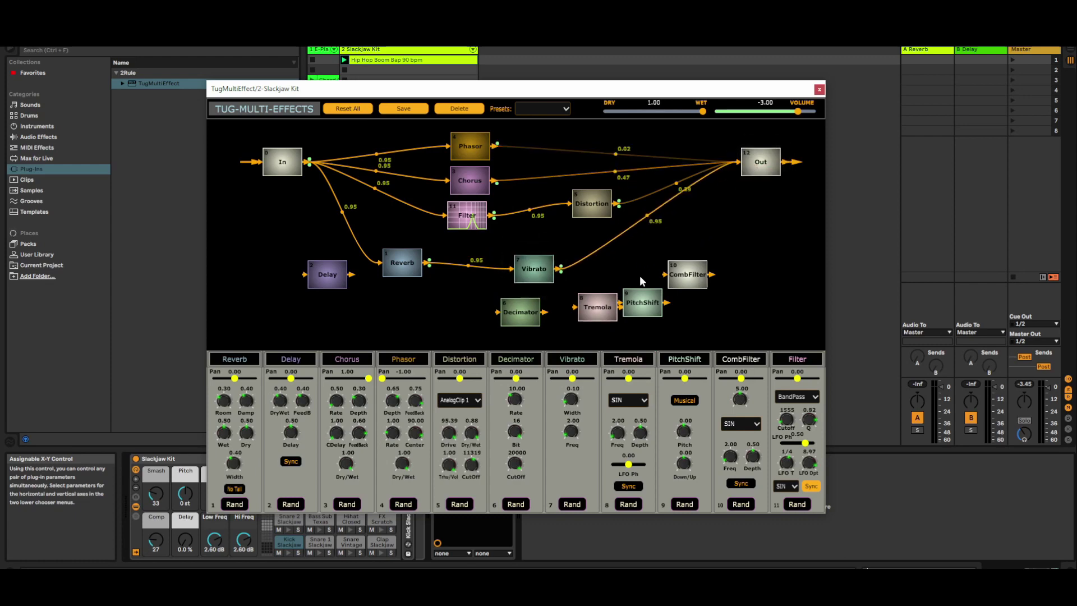
drag(669, 188, 655, 232)
drag(607, 200, 634, 236)
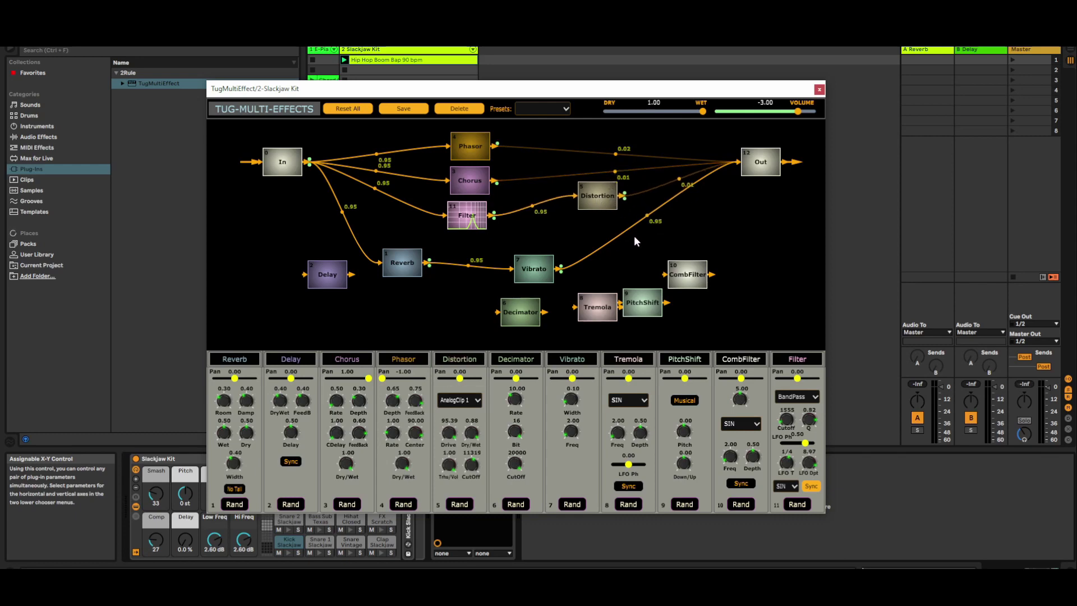
- Set the Vibrato's width to 1.00 and its frequency to 14.32
drag(534, 272, 574, 264)
drag(574, 432, 575, 428)
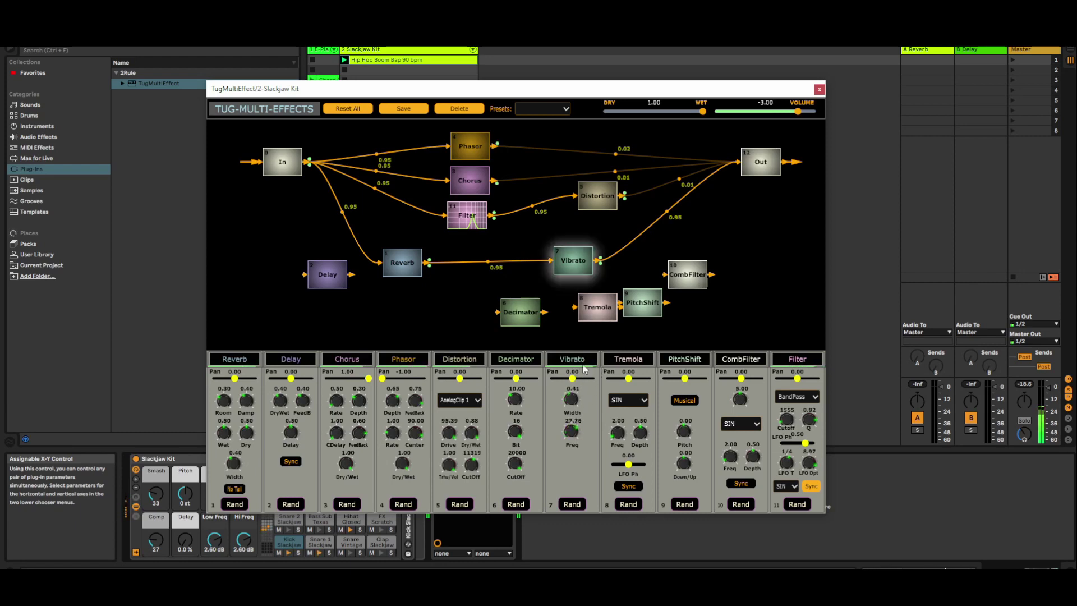
drag(586, 346, 587, 339)
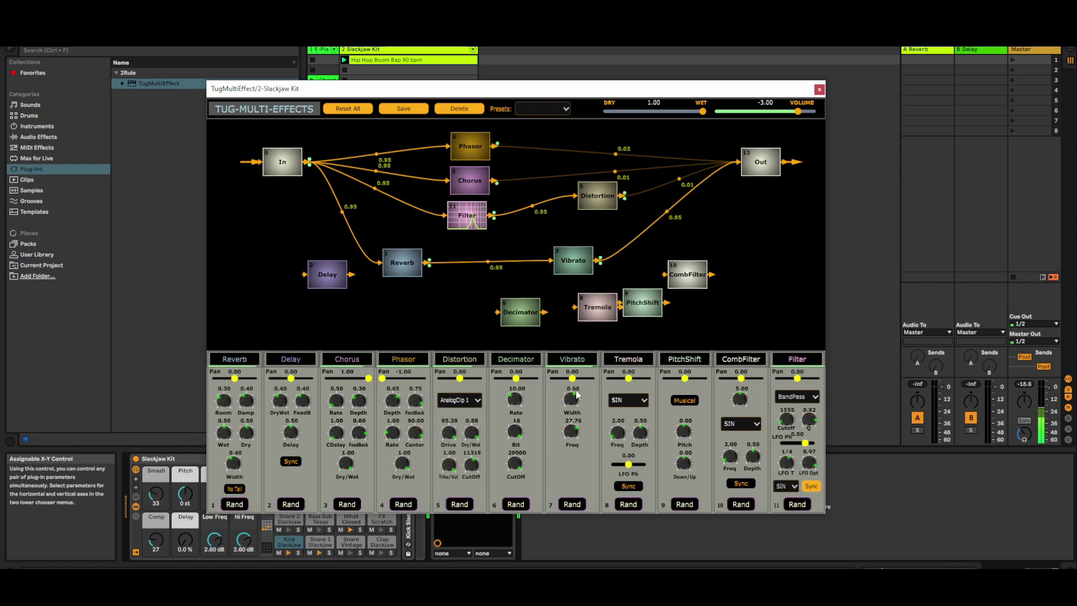
drag(574, 428, 571, 453)
- Delete the Vibrato-to-Out link, change the Tremola block to a Filter, and route Vibrato through it to Out
drag(580, 258, 523, 267)
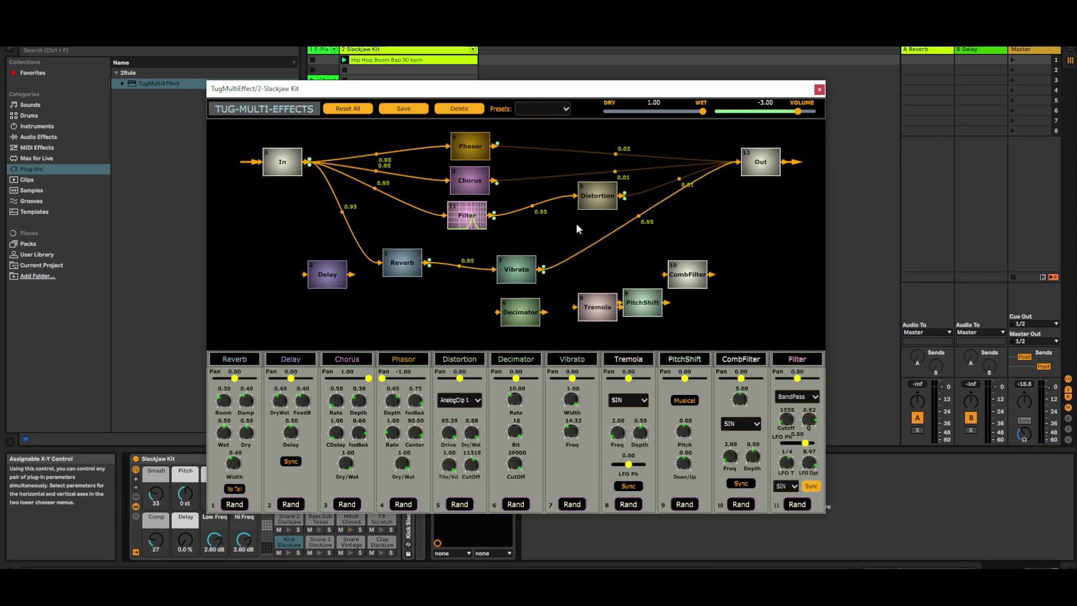
right_click(646, 221)
click(619, 221)
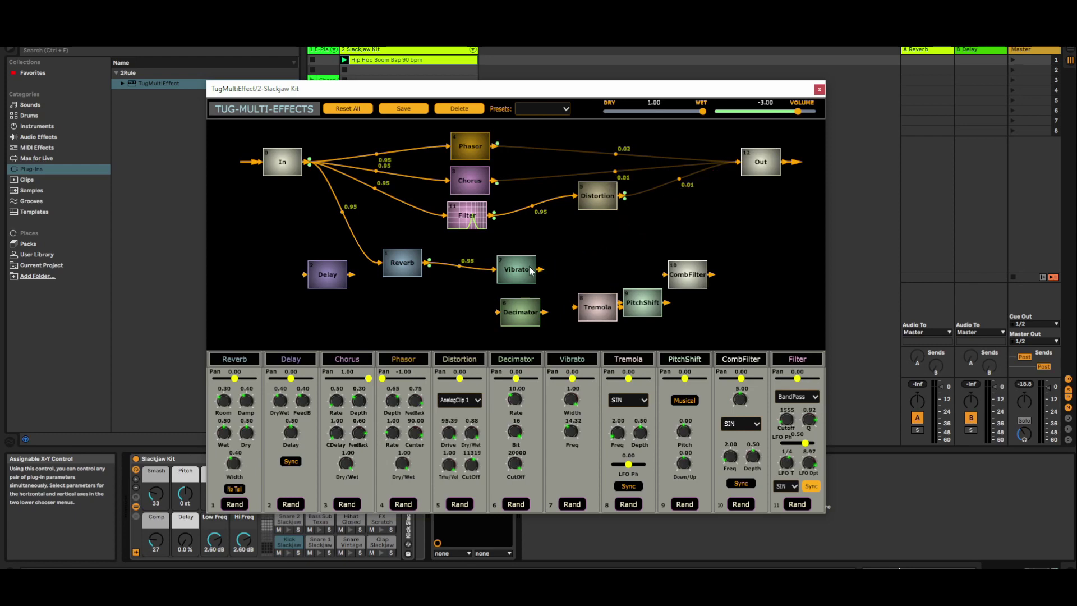
right_click(595, 311)
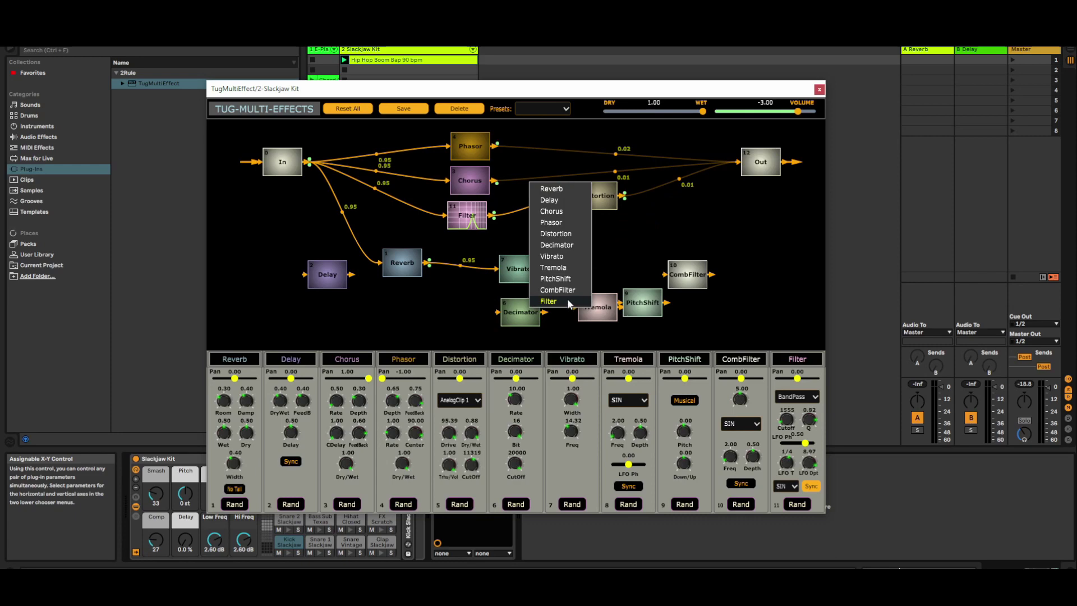
click(572, 306)
mouse_move(578, 306)
mouse_down()
mouse_move(570, 265)
mouse_move(688, 216)
mouse_move(749, 173)
mouse_up()
drag(601, 268, 610, 260)
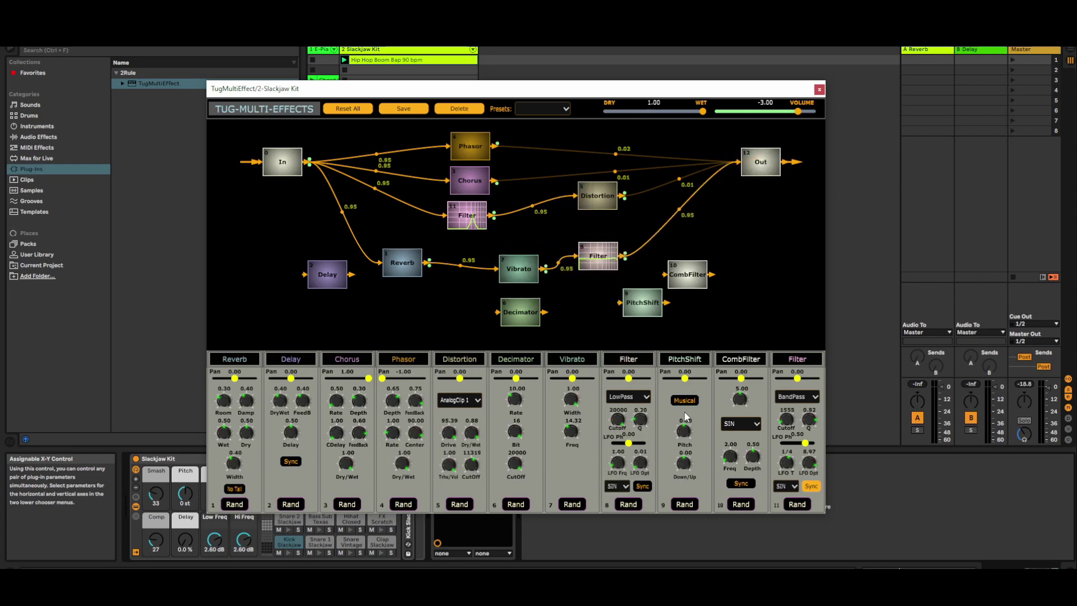
- Set the new LowPass Filter's cutoff to 11526 and its Q to 0.69
drag(620, 426, 630, 497)
drag(620, 422, 616, 387)
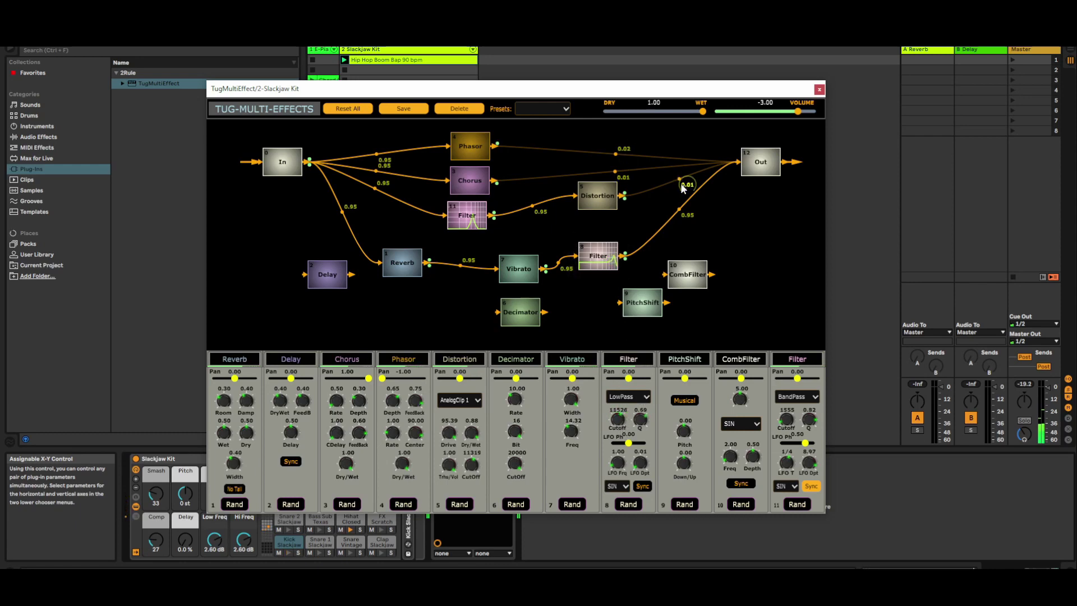
- Raise the Distortion, Chorus and Phasor levels into Out to 1, and lower the fourth path's Filter level to 0.56
drag(681, 184, 680, 133)
drag(681, 197, 688, 233)
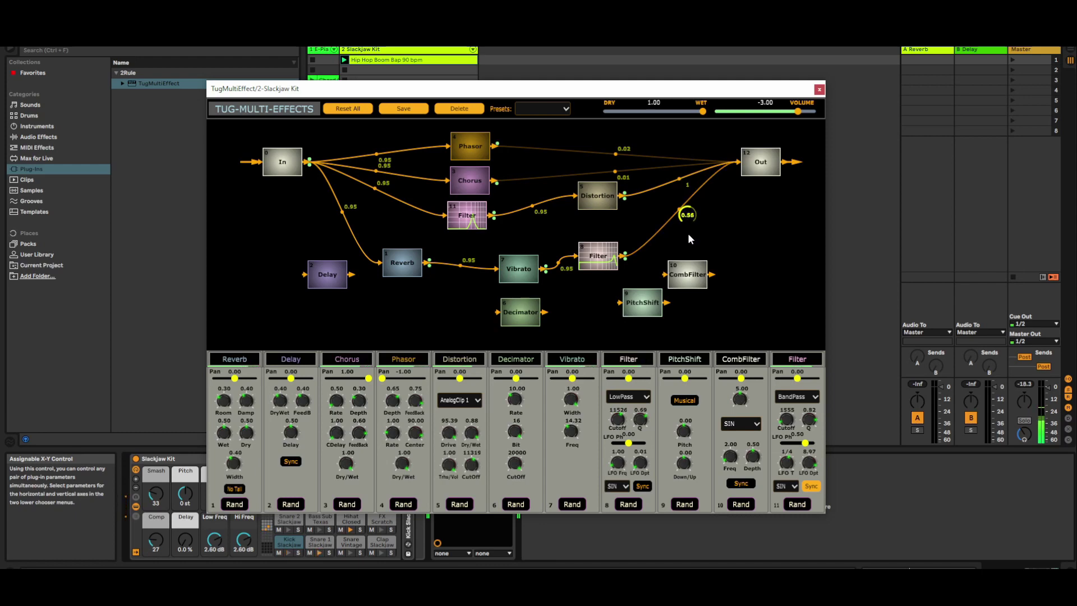
drag(618, 170, 621, 105)
drag(616, 154, 616, 98)
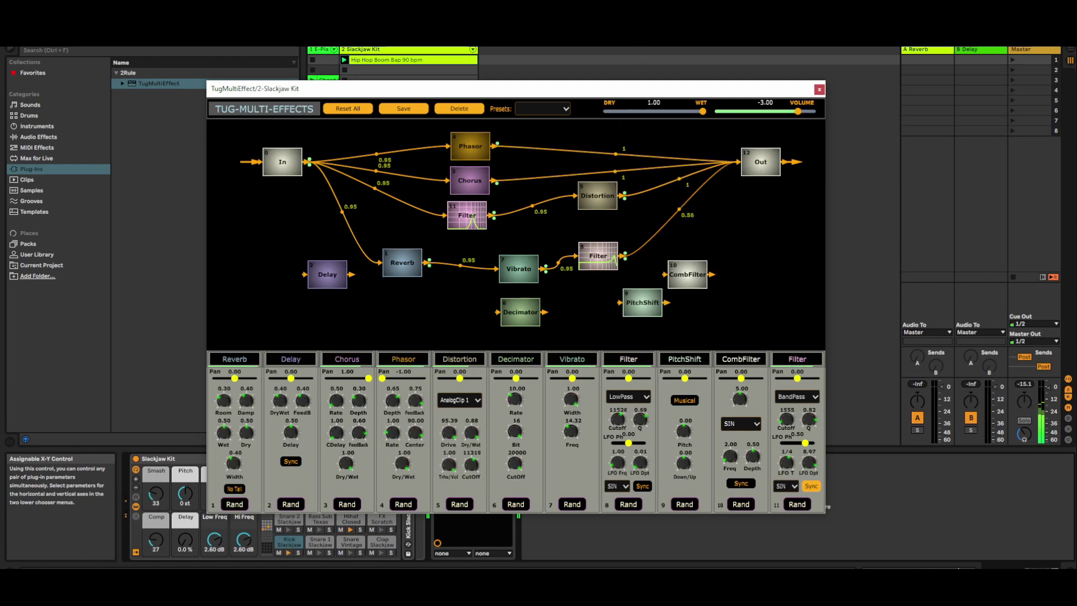
- Delete the direct links from Phasor and Chorus to Out and connect both blocks into Distortion instead
right_click(608, 152)
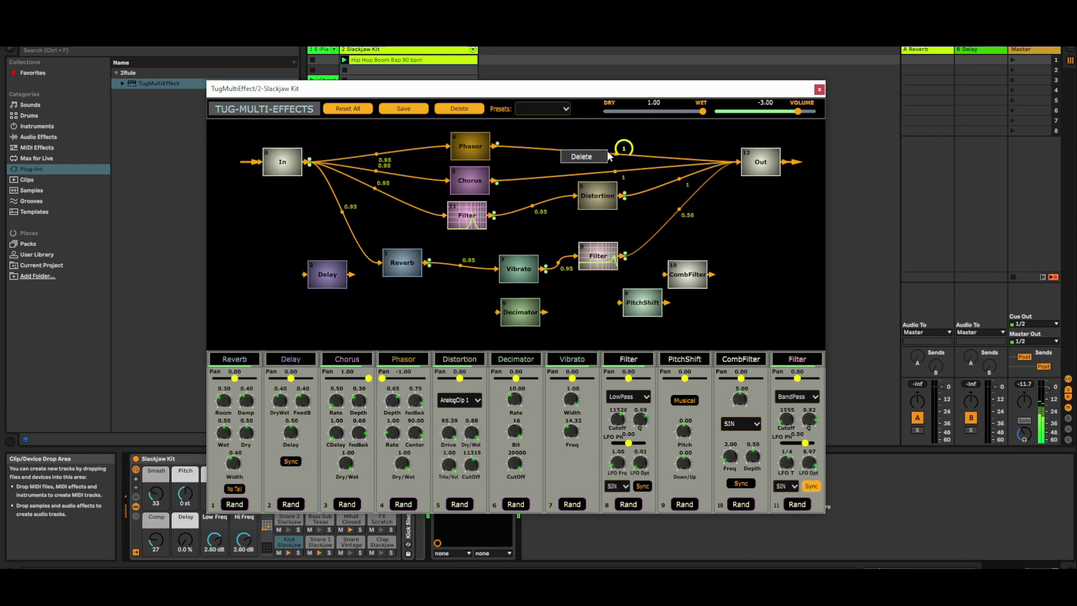
click(588, 157)
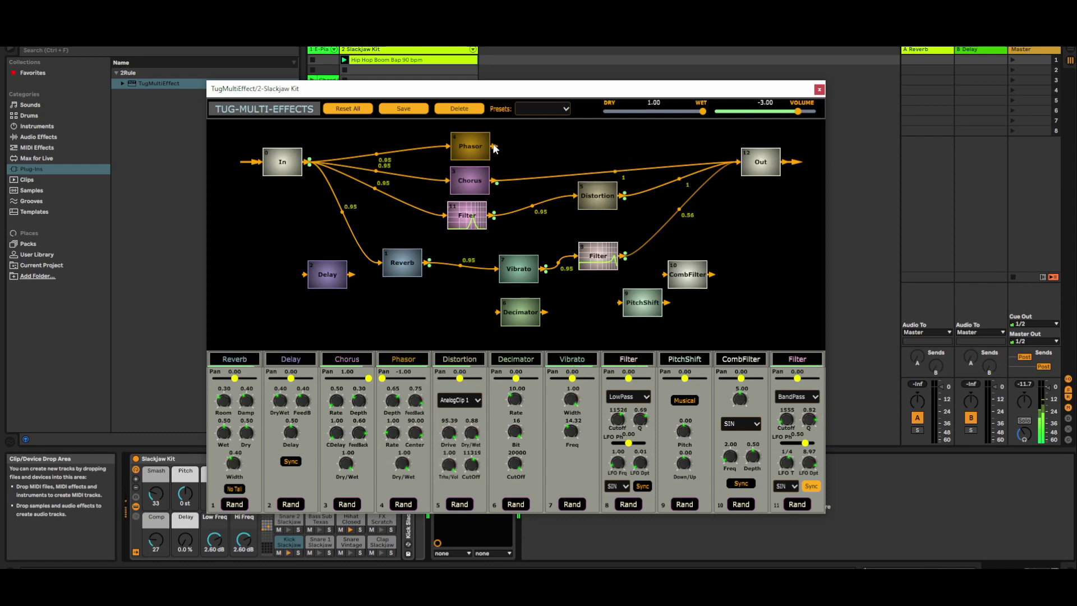
right_click(616, 169)
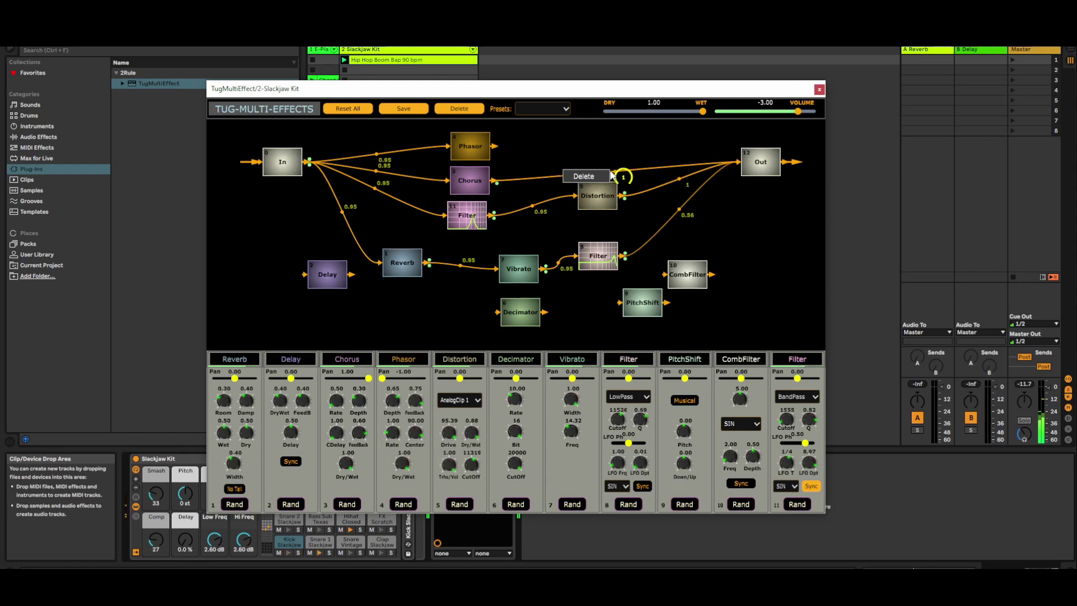
click(597, 173)
drag(599, 196, 597, 195)
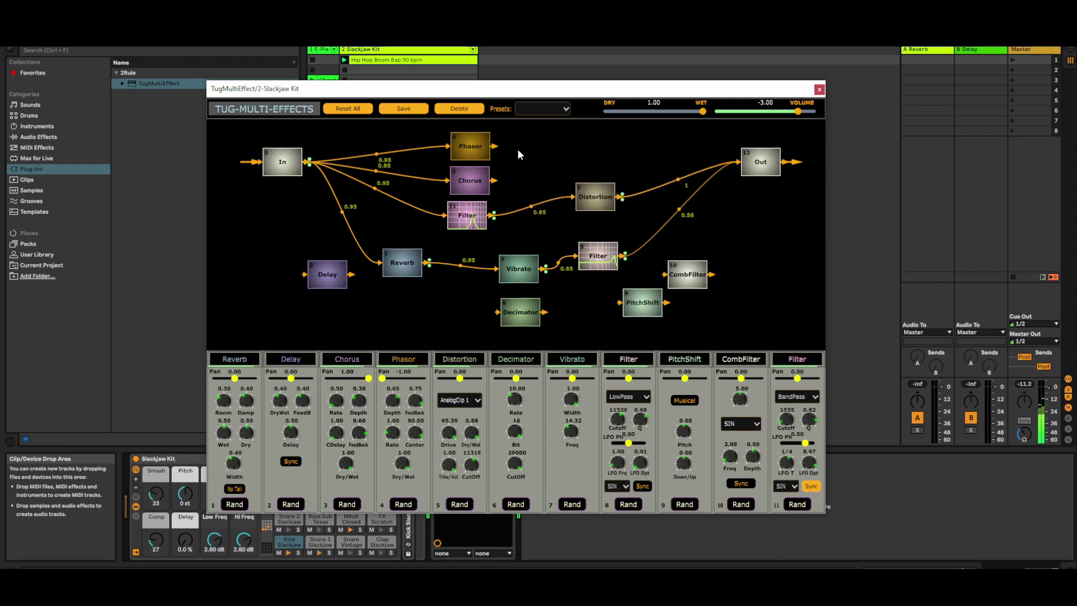
drag(495, 145, 575, 196)
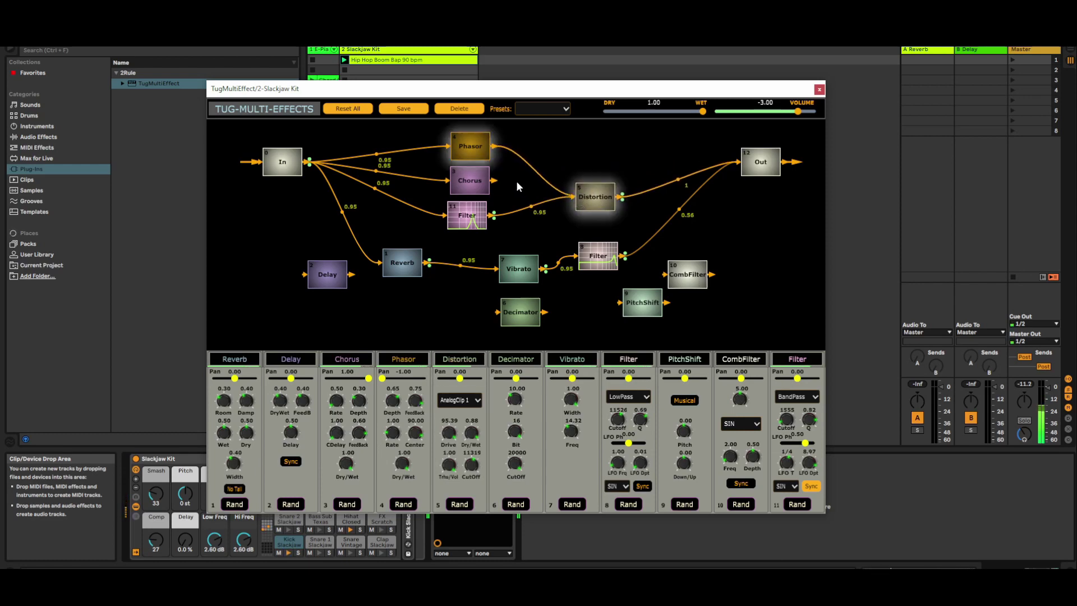
drag(494, 182, 575, 197)
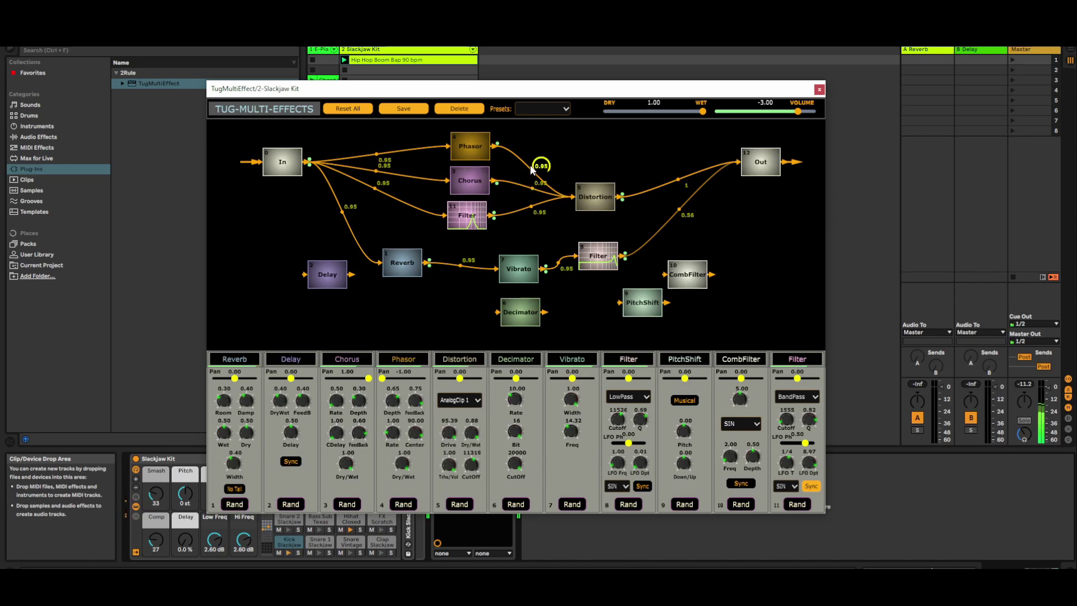
- Remove the Phasor-to-Distortion link and connect Phasor to the LowPass Filter following Vibrato
key(Delete)
drag(476, 147, 498, 140)
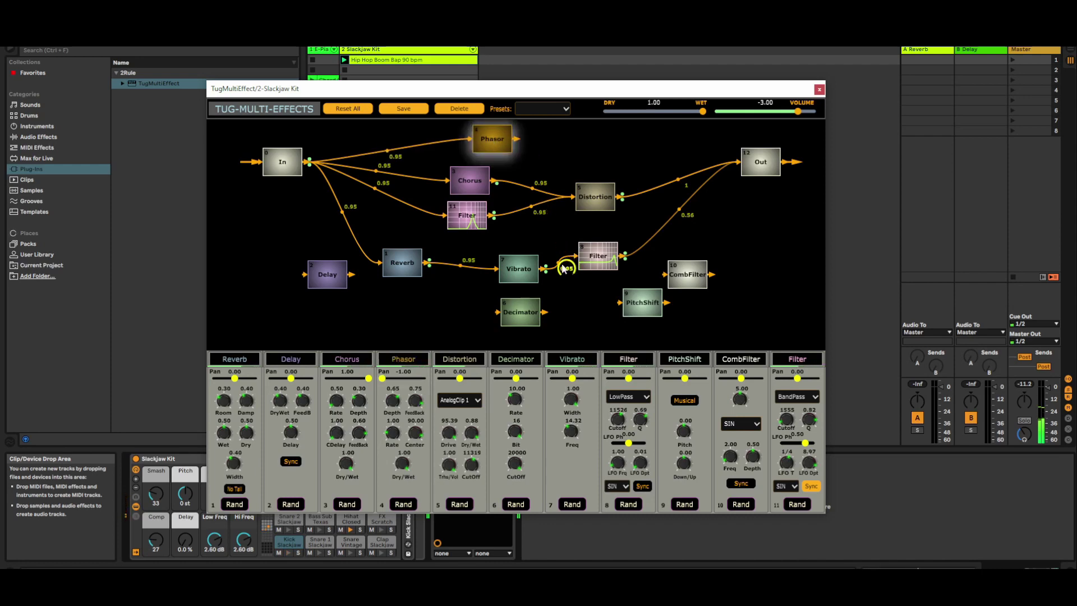
drag(520, 144, 610, 265)
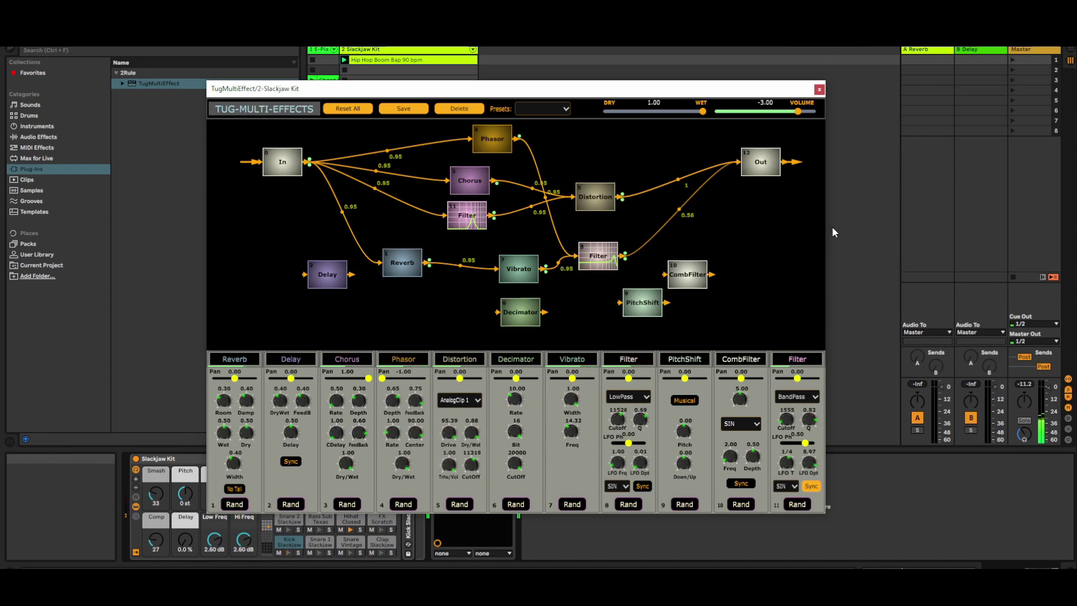